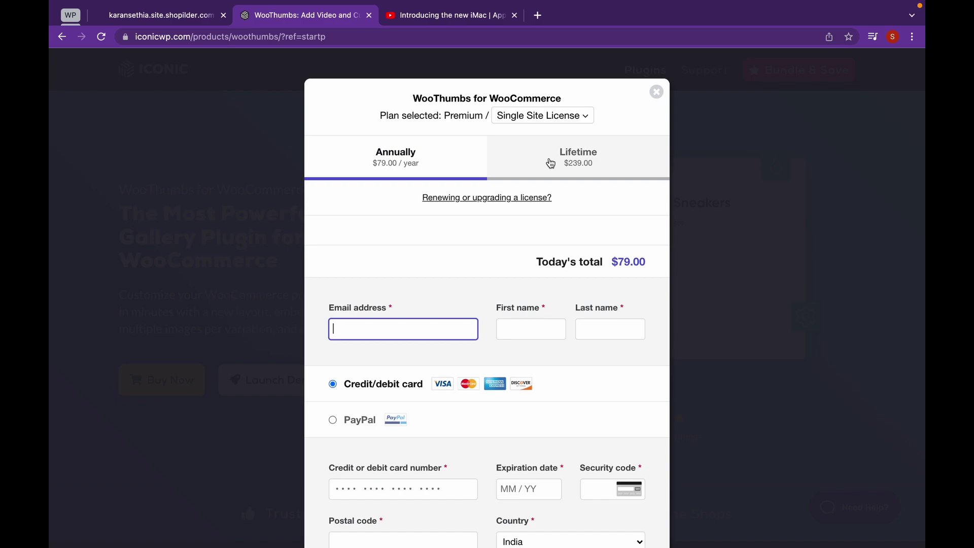
Step: Close the WooThumbs checkout and its product page, and switch to the store website
left_click(655, 95)
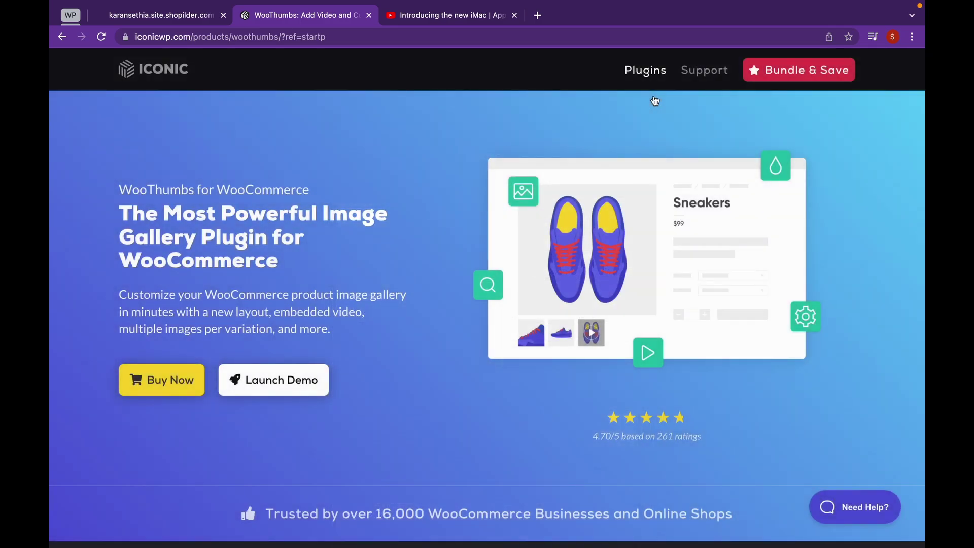
left_click(369, 15)
left_click(179, 16)
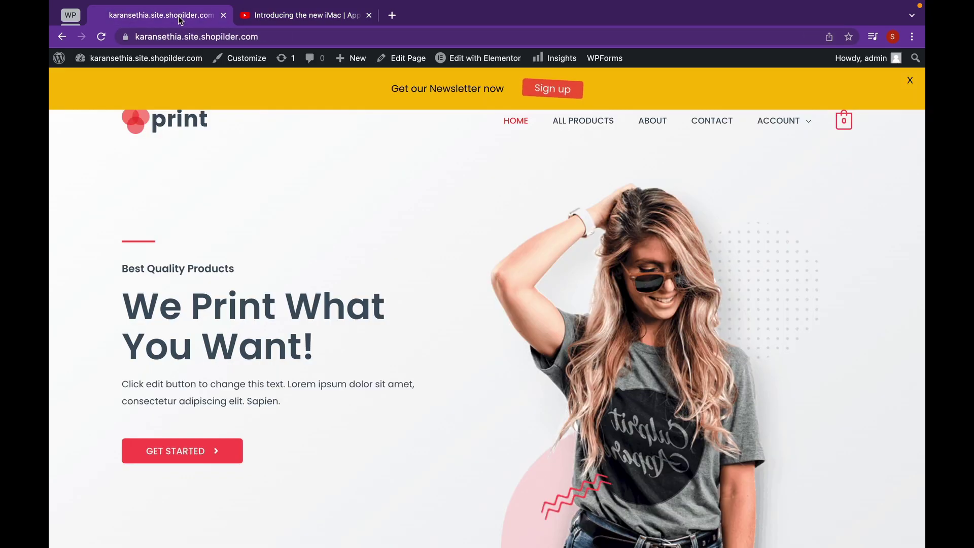
Step: Open the store's WordPress dashboard and go to the page for adding new plugins
mouse_move(177, 64)
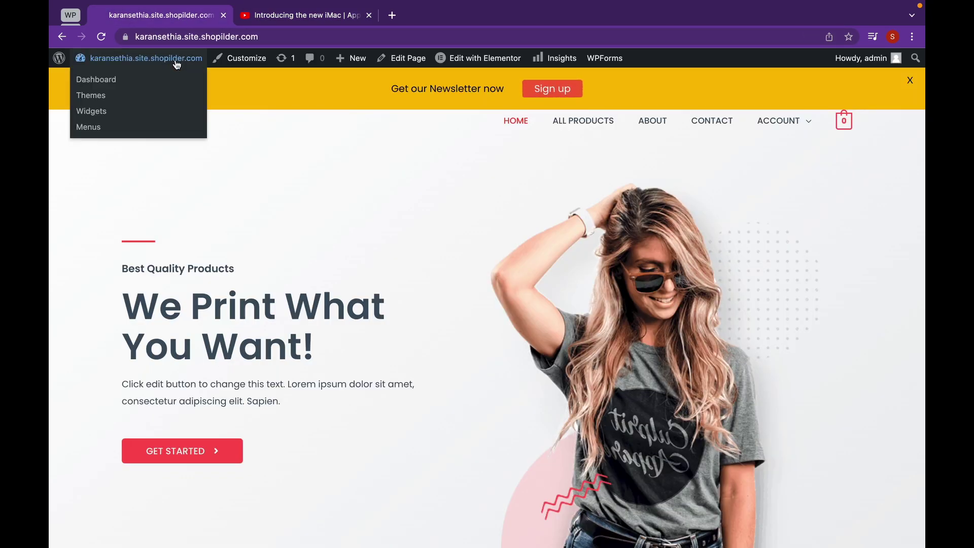
left_click(176, 64)
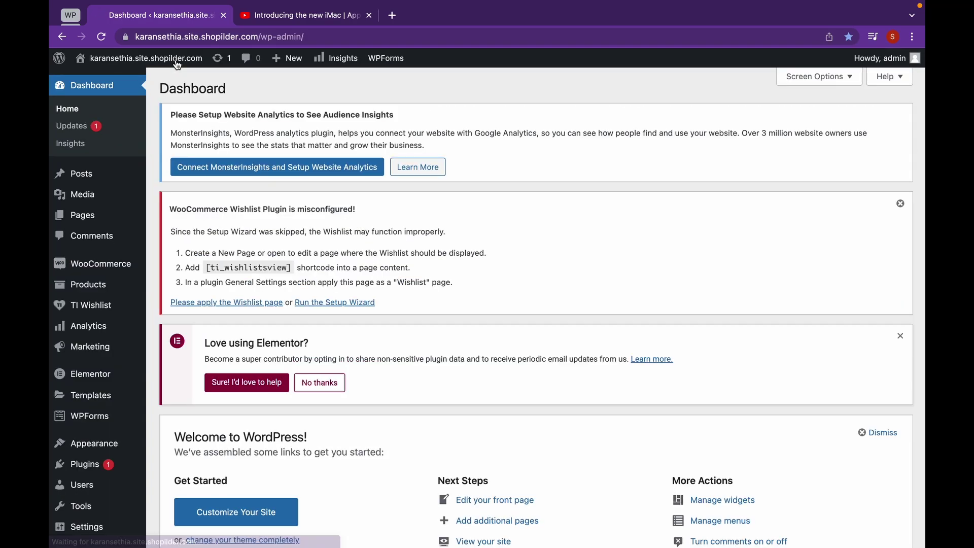
mouse_move(117, 421)
mouse_move(114, 466)
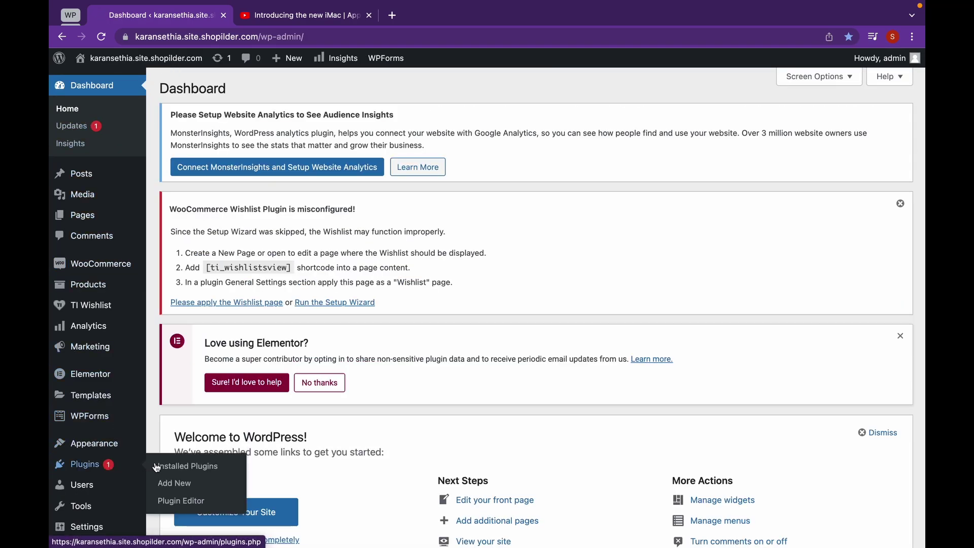
left_click(172, 483)
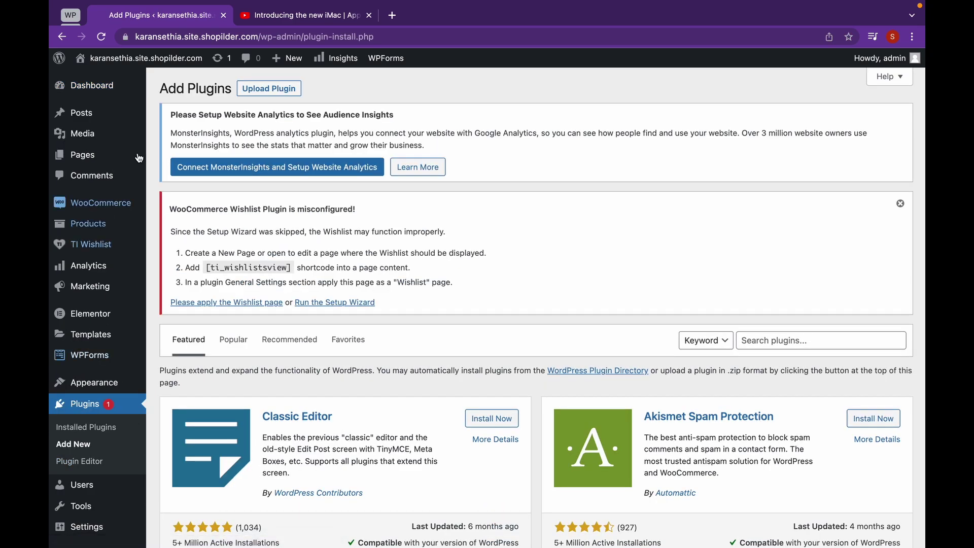
Step: Upload woothumbs-premium-v4.9.0.zip from the Downloads folder and install it as a plugin
left_click(297, 93)
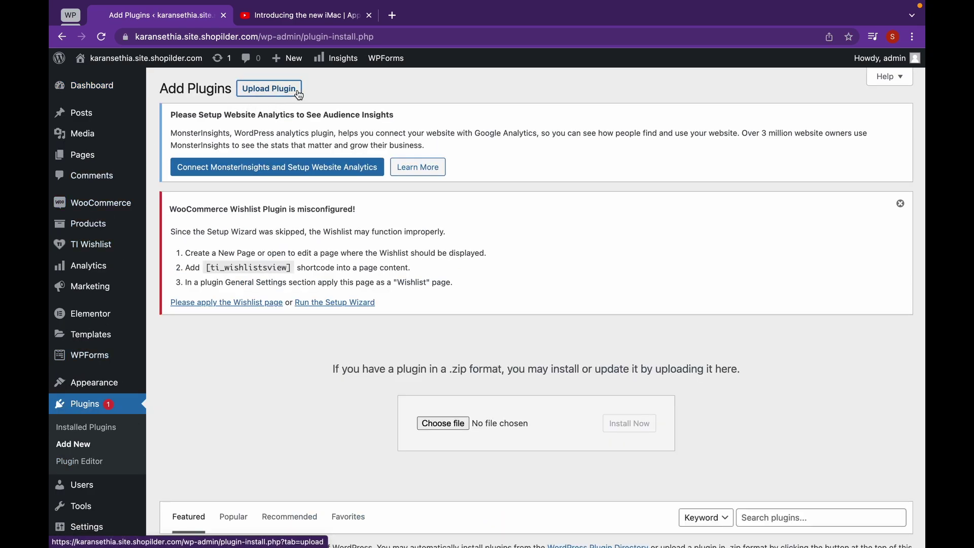
left_click(453, 422)
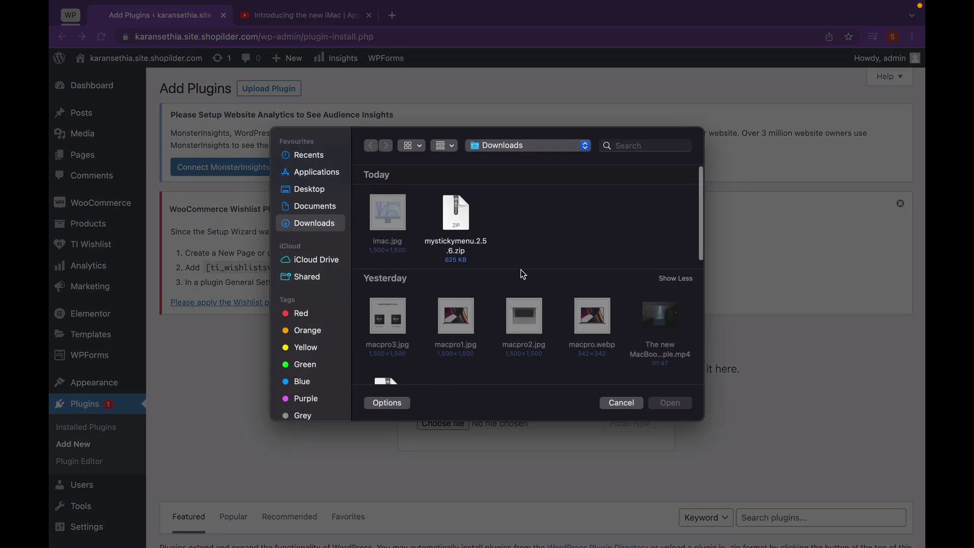
scroll(519, 265, "down", 5)
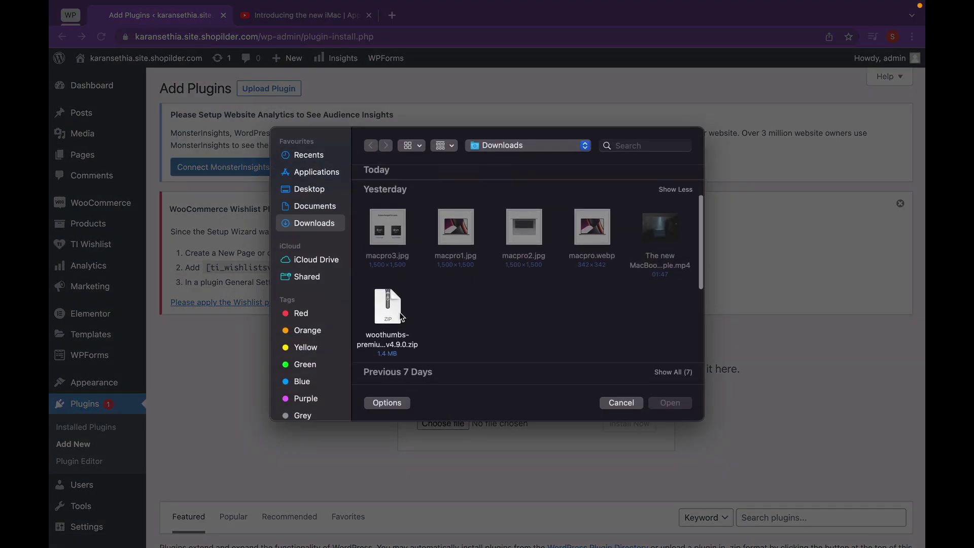
left_click(400, 310)
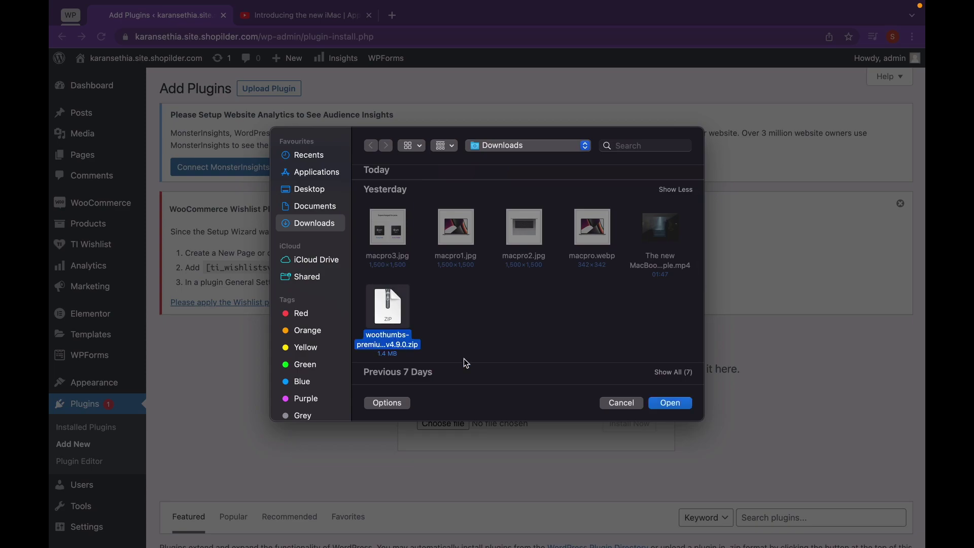
left_click(688, 404)
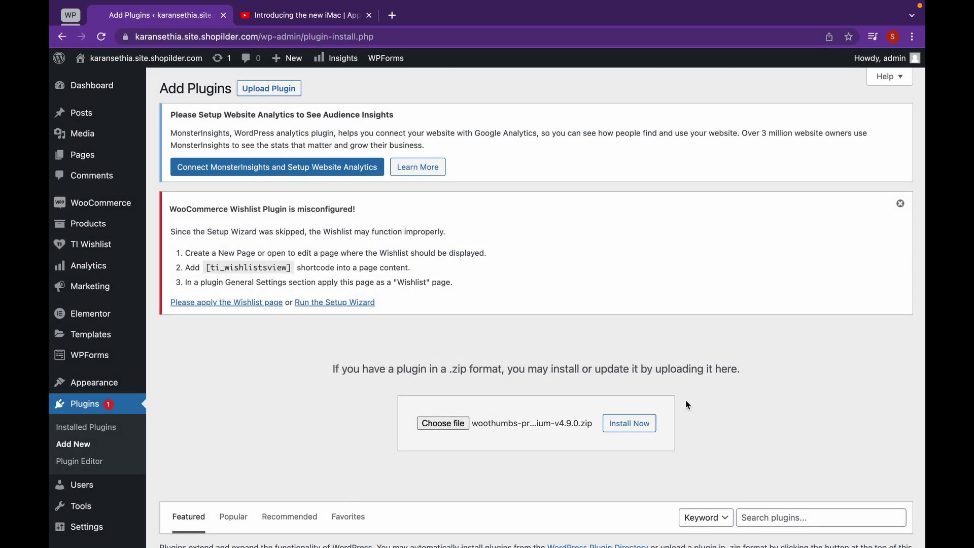
left_click(649, 432)
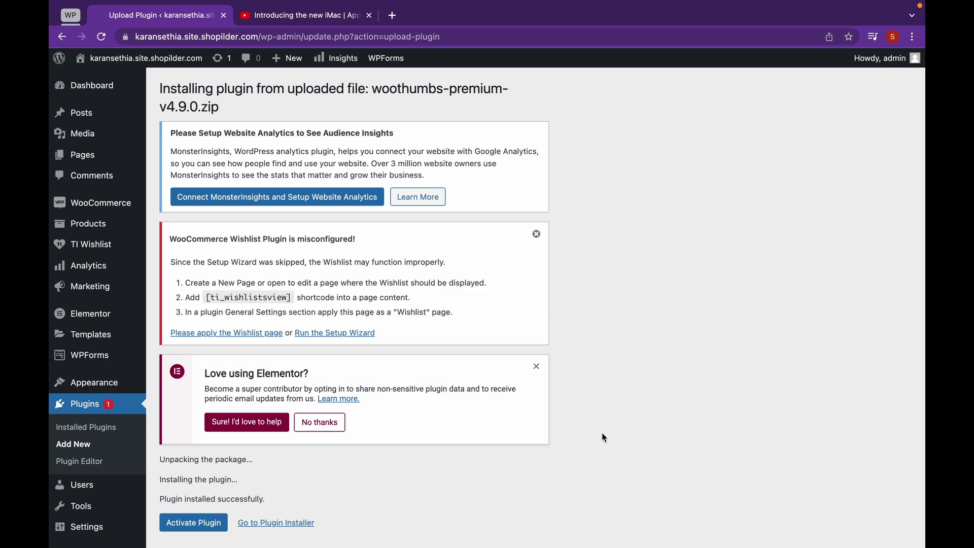
Step: Activate the uploaded WooThumbs plugin and locate its entry among the installed plugins
left_click(195, 527)
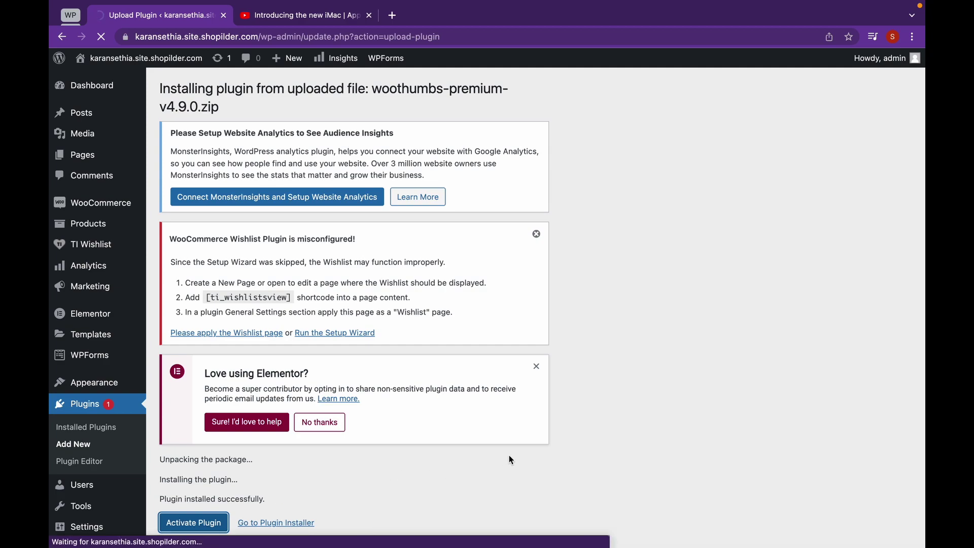
left_click(537, 367)
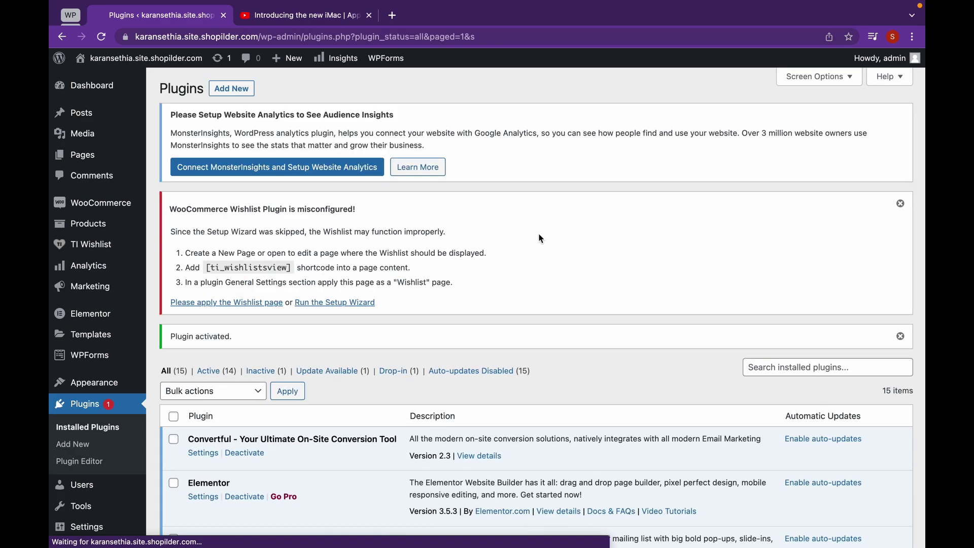
scroll(540, 238, "down", 4)
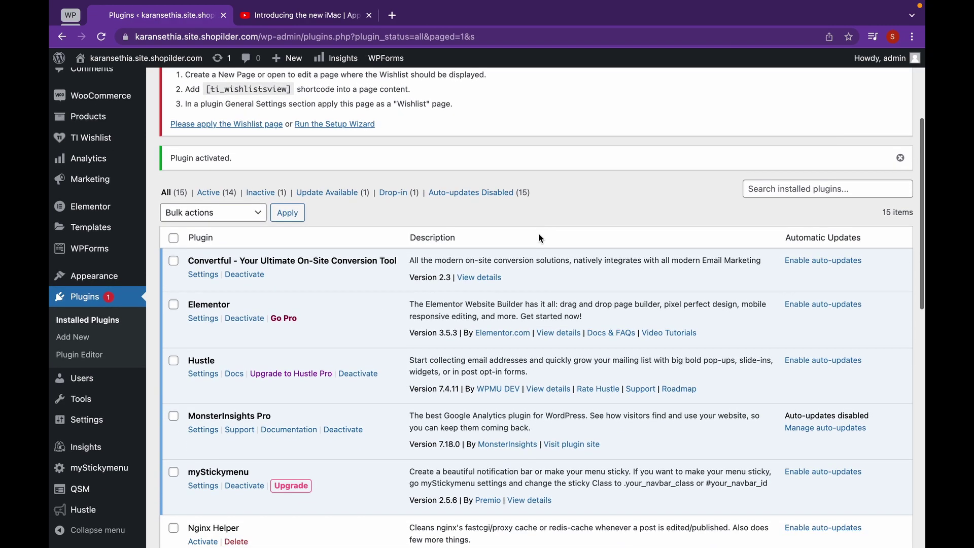
scroll(540, 238, "down", 5)
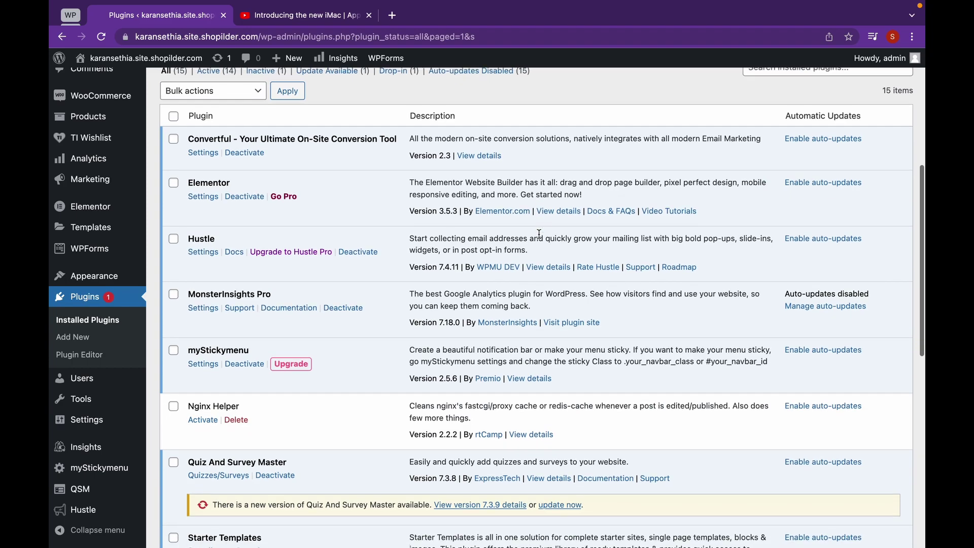
scroll(539, 234, "down", 5)
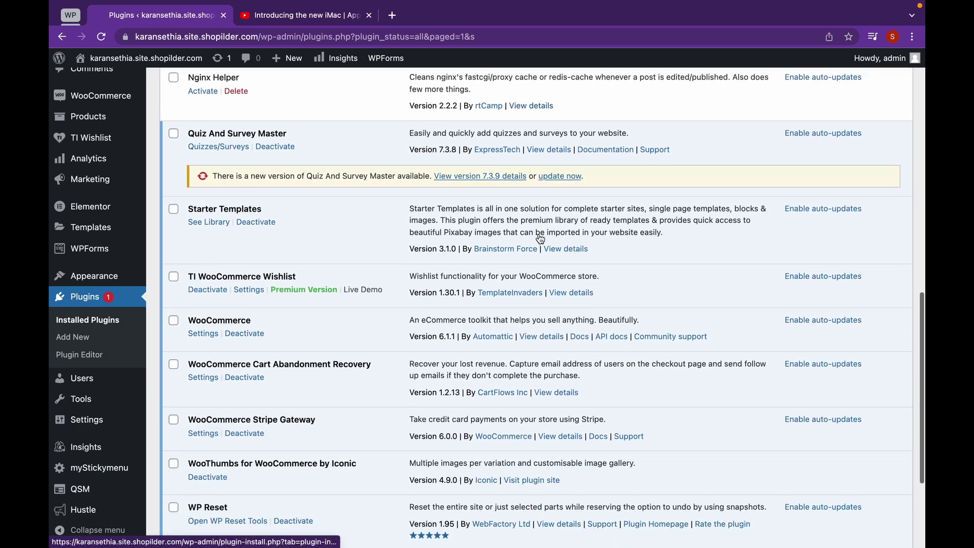
scroll(539, 234, "down", 3)
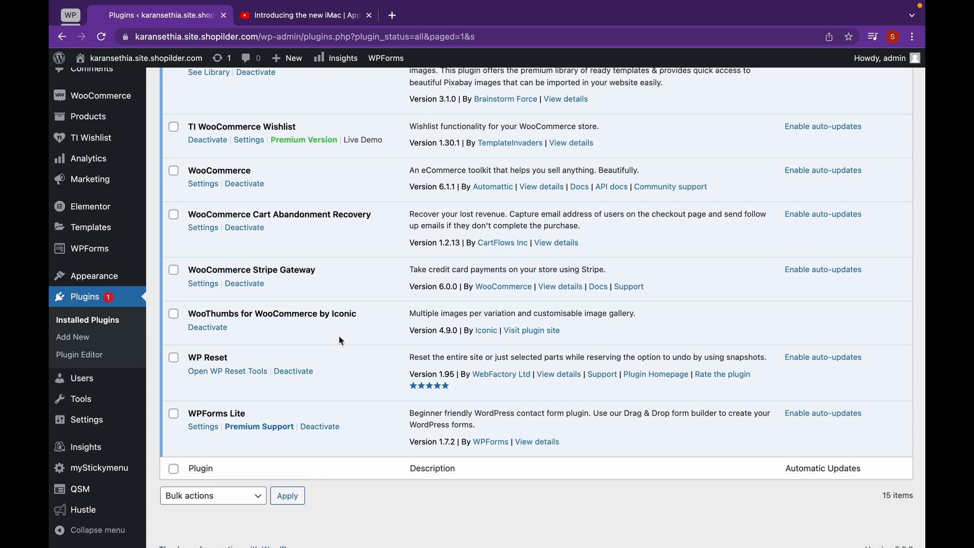
scroll(339, 336, "down", 1)
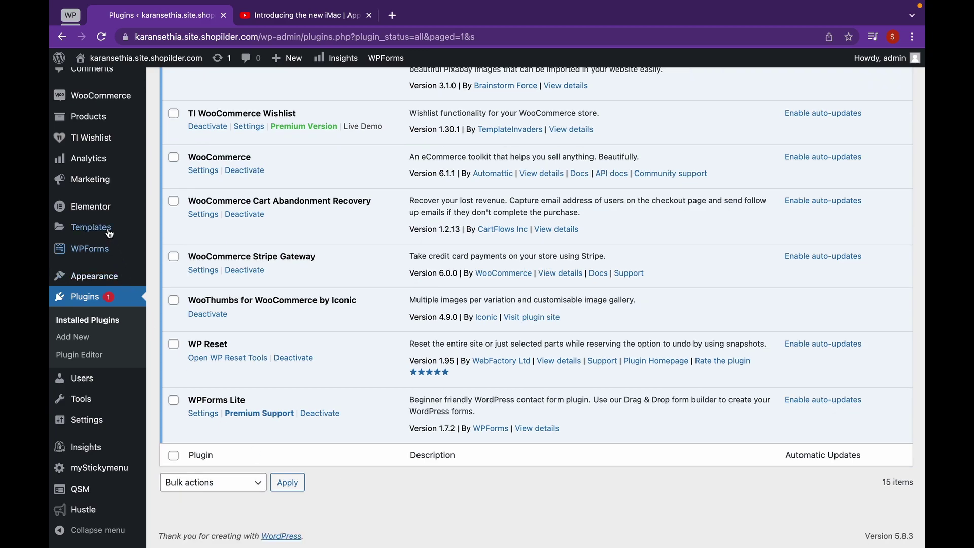
Step: Start a new WooCommerce product and dismiss the wishlist misconfiguration notice
mouse_move(113, 125)
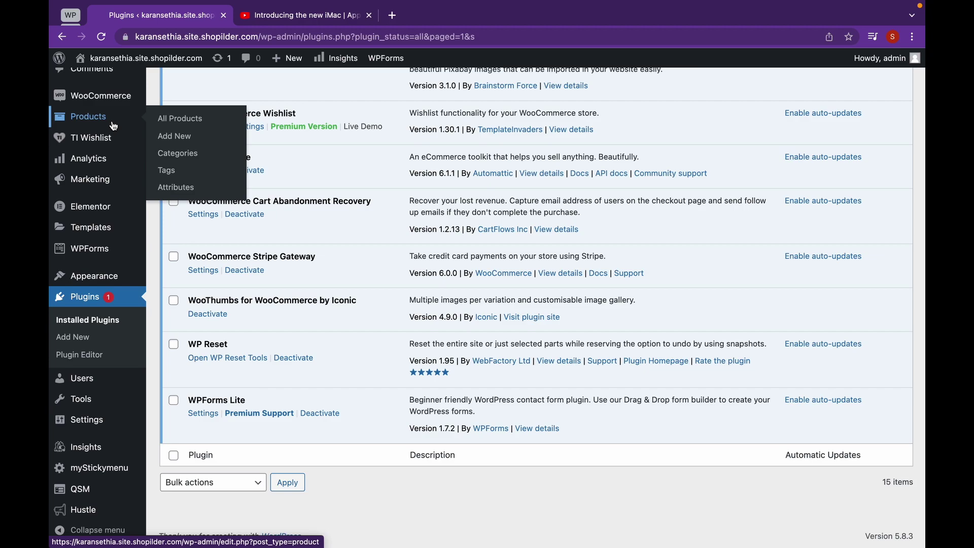
left_click(186, 137)
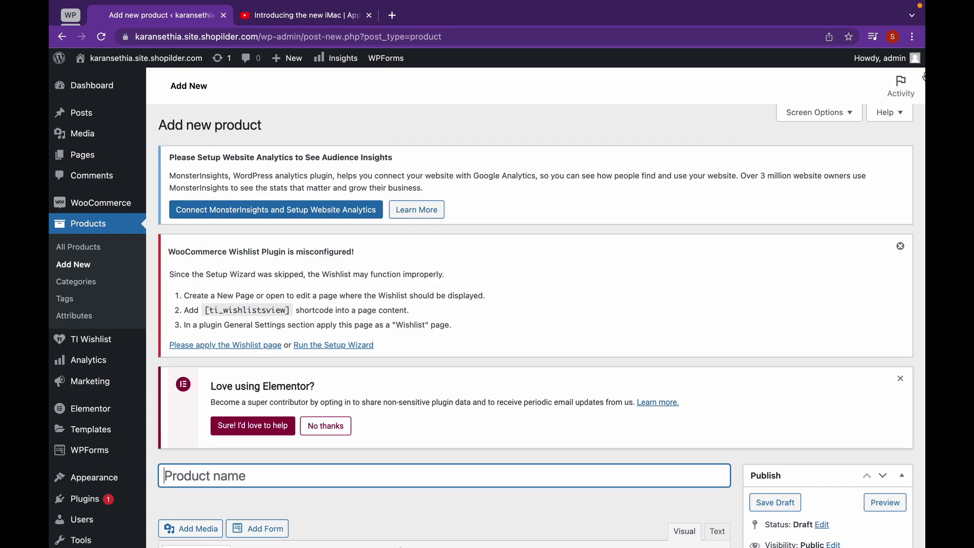
scroll(537, 273, "down", 3)
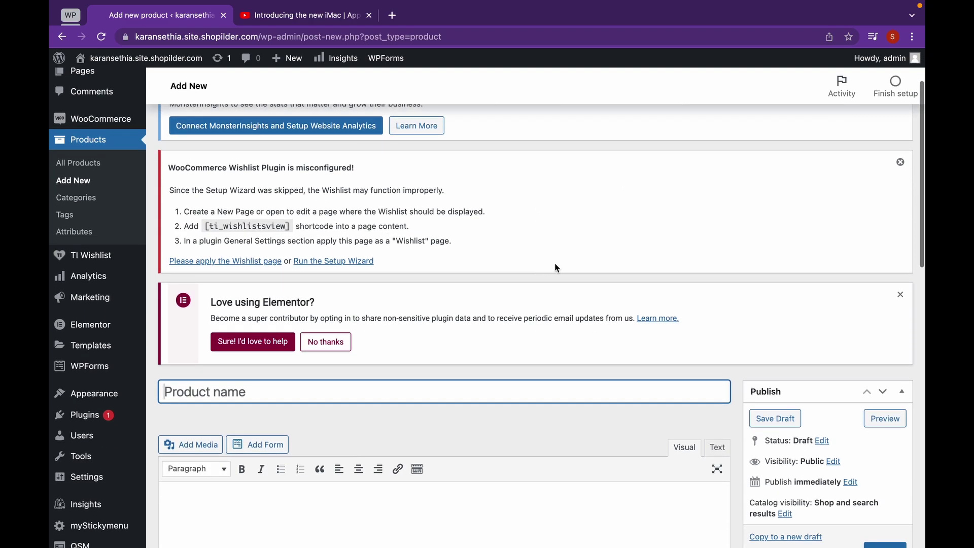
left_click(900, 165)
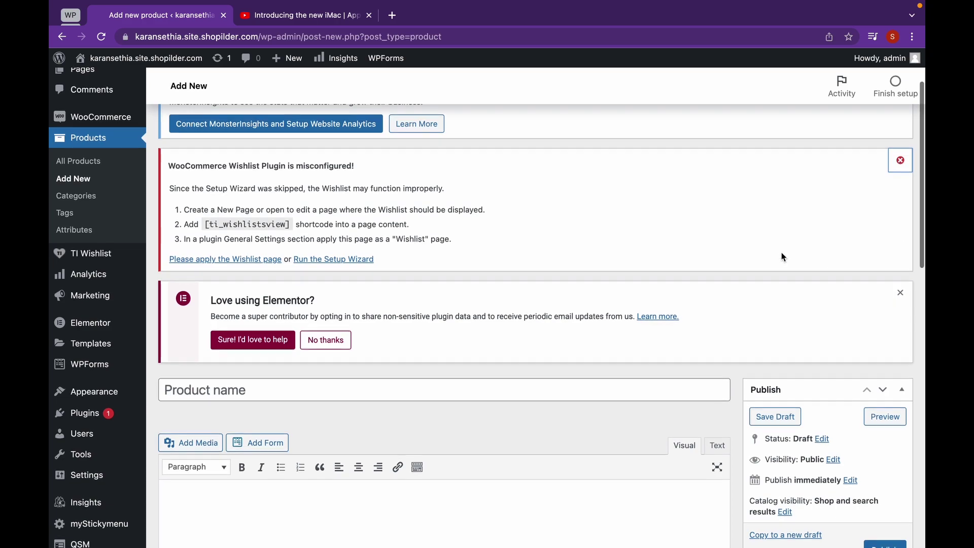
Step: Name the new product I-Mac
scroll(659, 244, "down", 3)
left_click(521, 197)
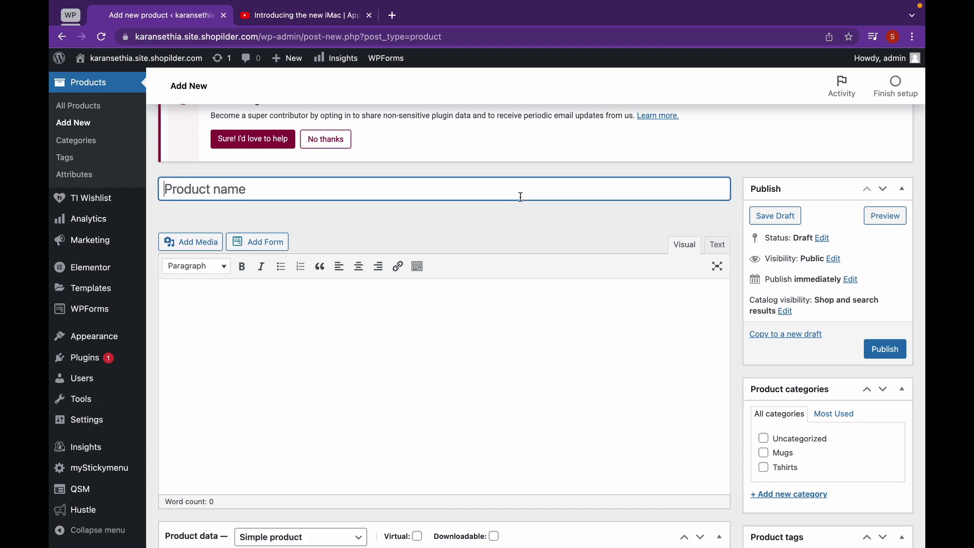
type("Imac")
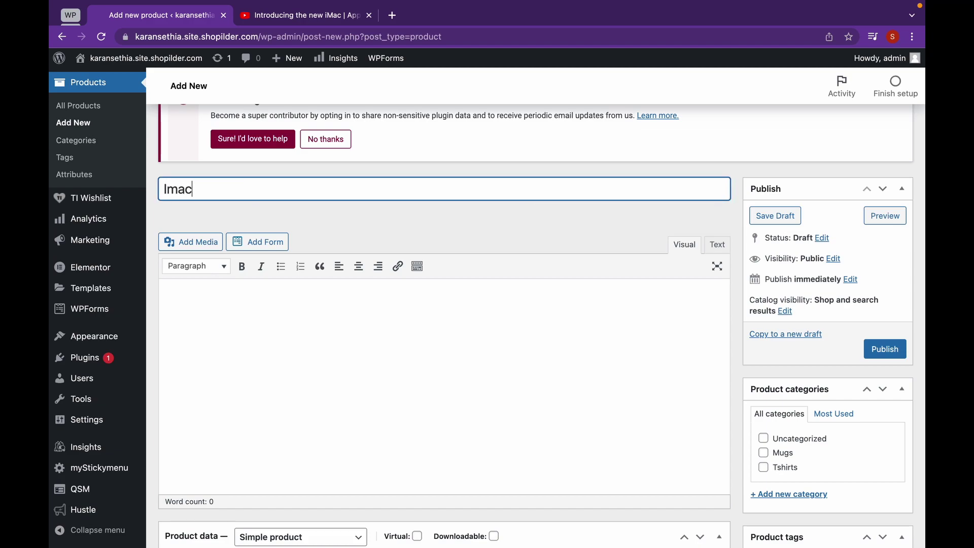
key("BackSpace")
key("BackSpace")
key("BackSpace")
key("BackSpace")
type("I-Mac")
Step: Upload imac.jpg from the Downloads folder and set it as the product image
scroll(440, 313, "down", 5)
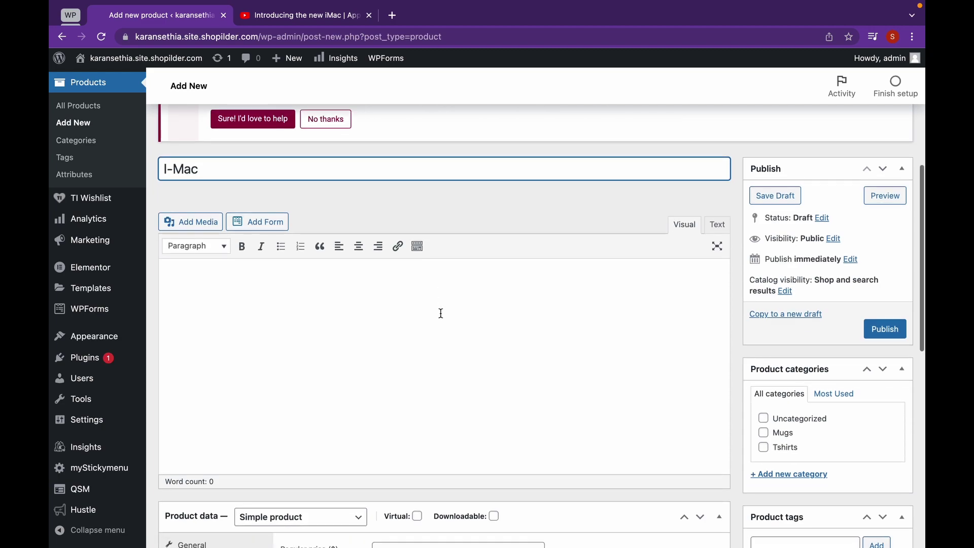
scroll(636, 344, "down", 10)
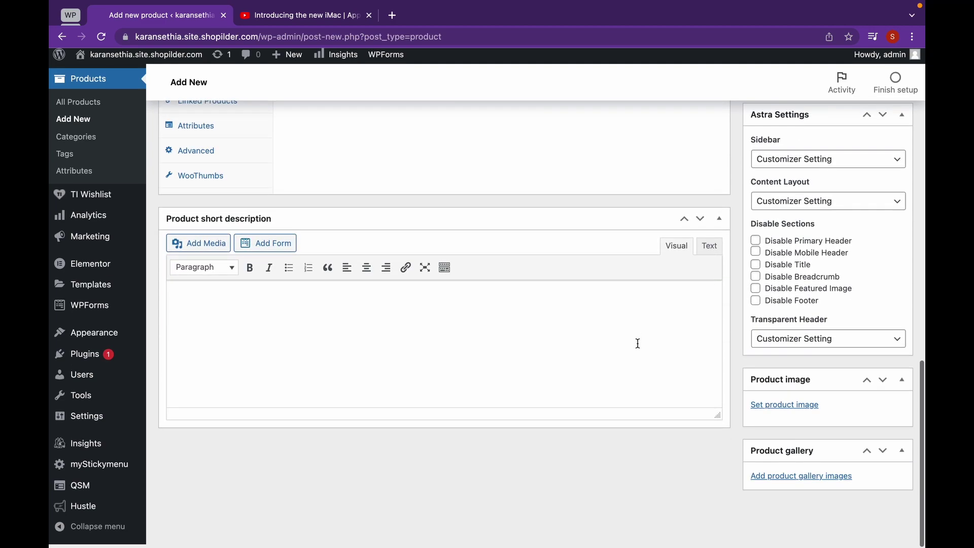
left_click(756, 410)
left_click(493, 300)
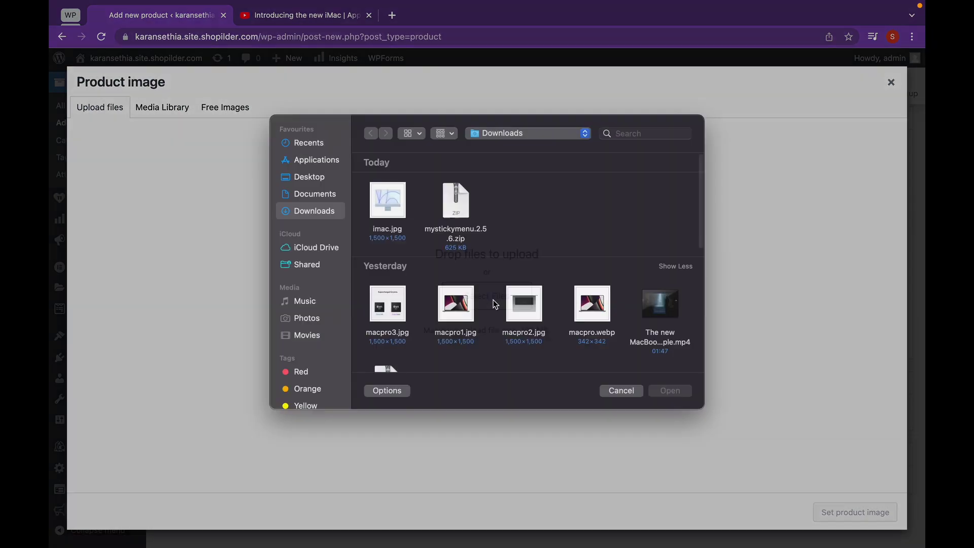
left_click(384, 235)
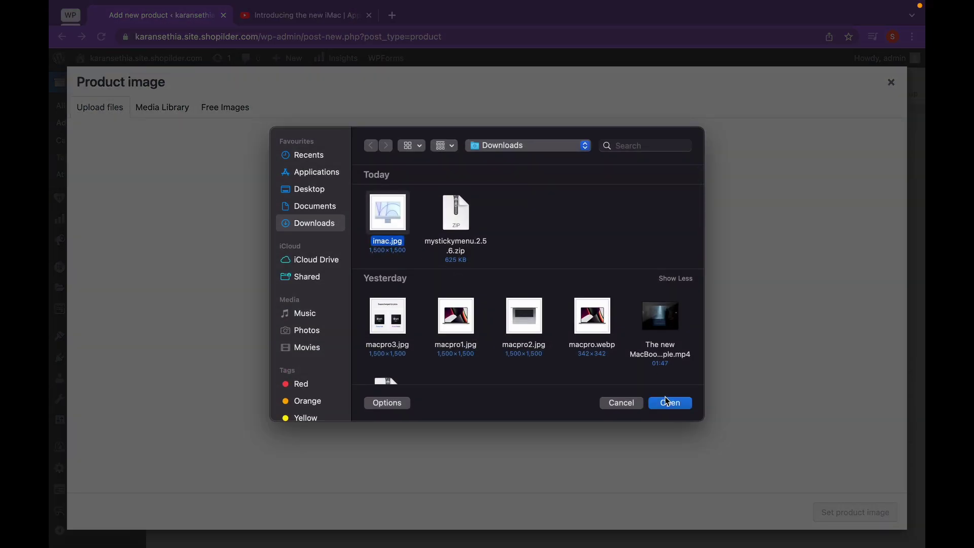
left_click(665, 400)
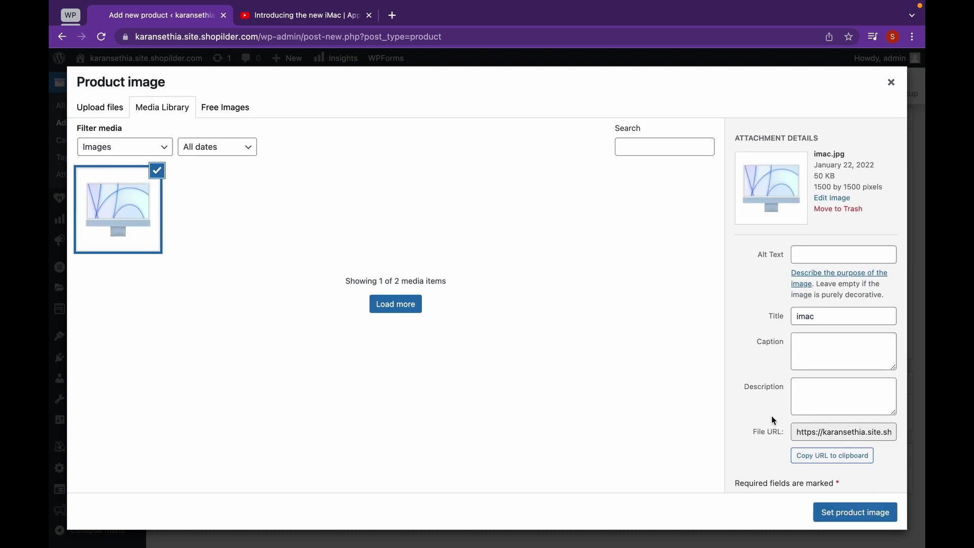
scroll(771, 415, "down", 3)
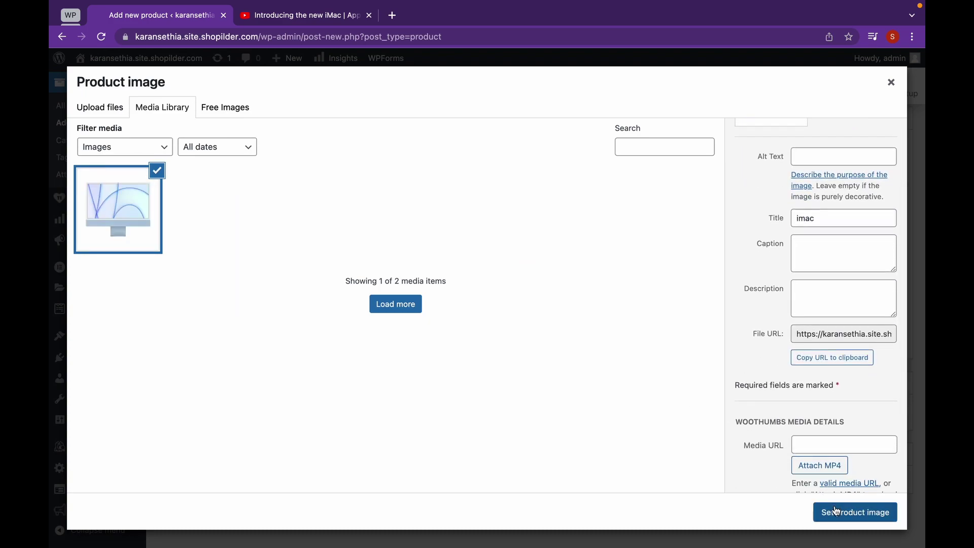
left_click(835, 509)
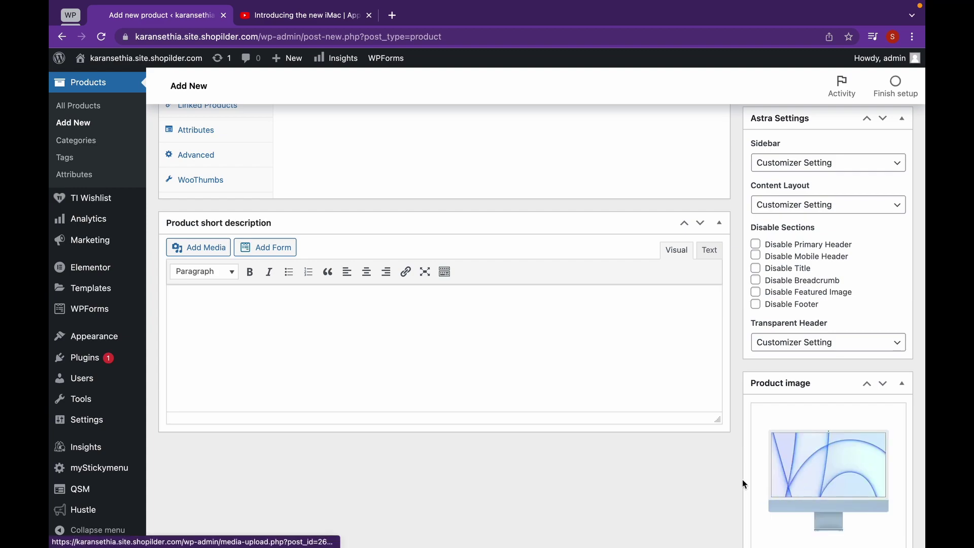
Step: Select woocommerce-placeholder.png from the media library for the product gallery and bring up its WooThumbs media details
scroll(741, 479, "down", 4)
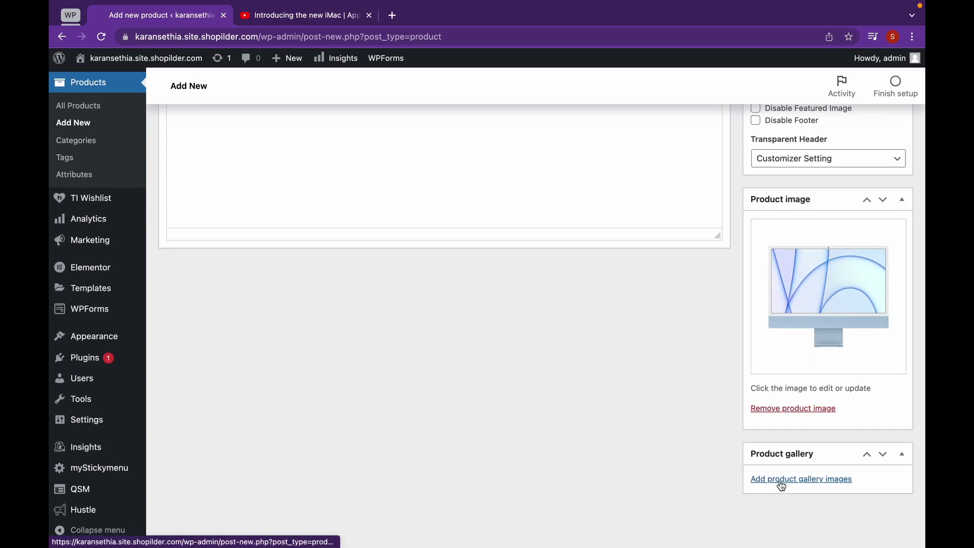
left_click(781, 480)
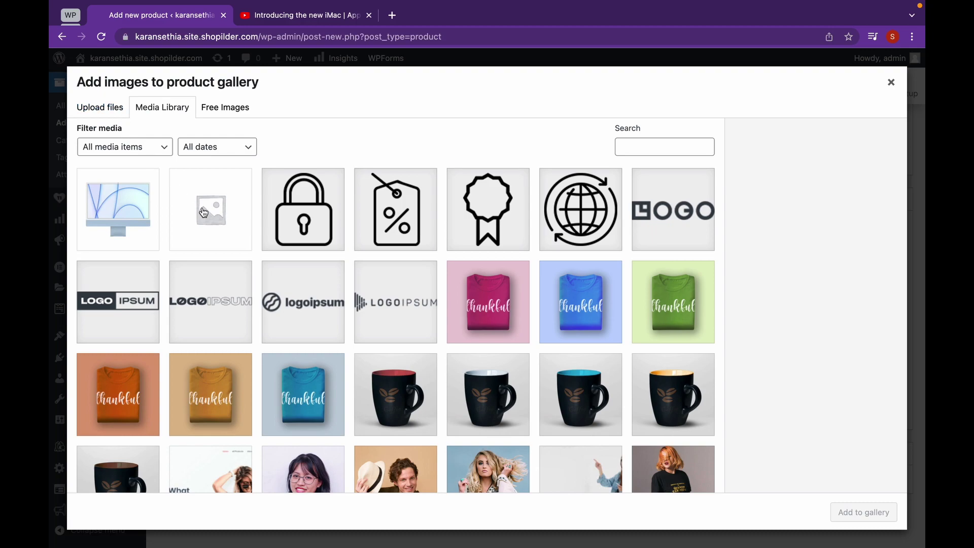
left_click(203, 212)
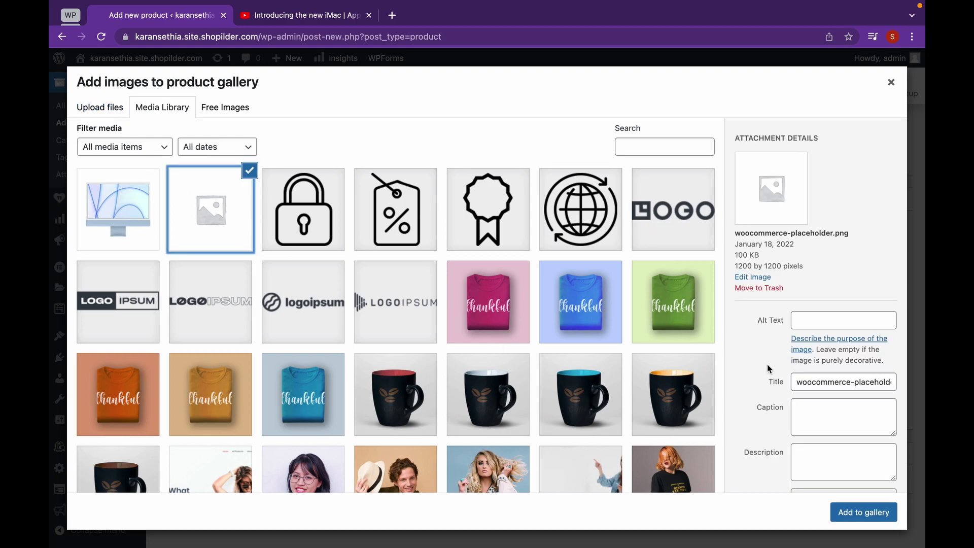
scroll(767, 364, "down", 5)
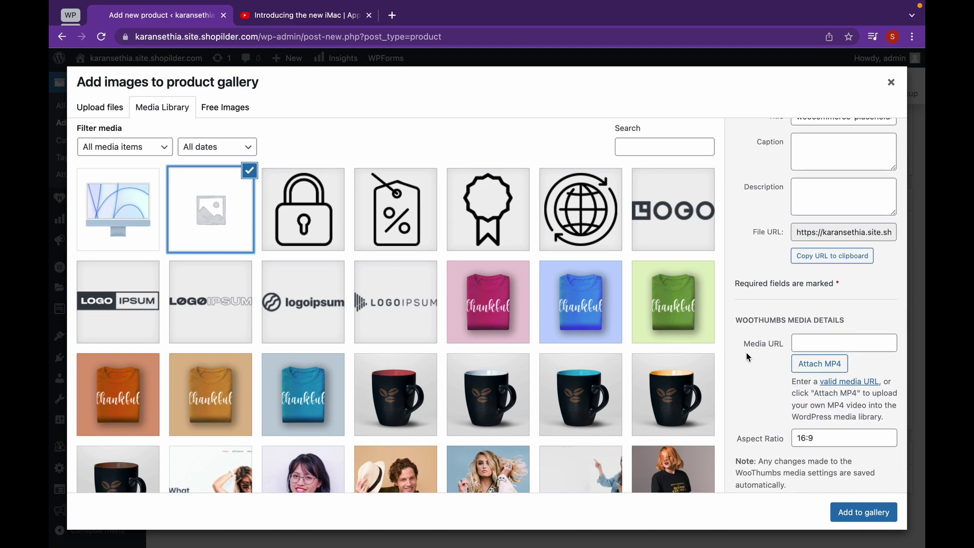
Step: Copy the address of the YouTube video "Introducing the new iMac | Apple" into the placeholder image's WooThumbs media URL
left_click(278, 21)
left_click(306, 34)
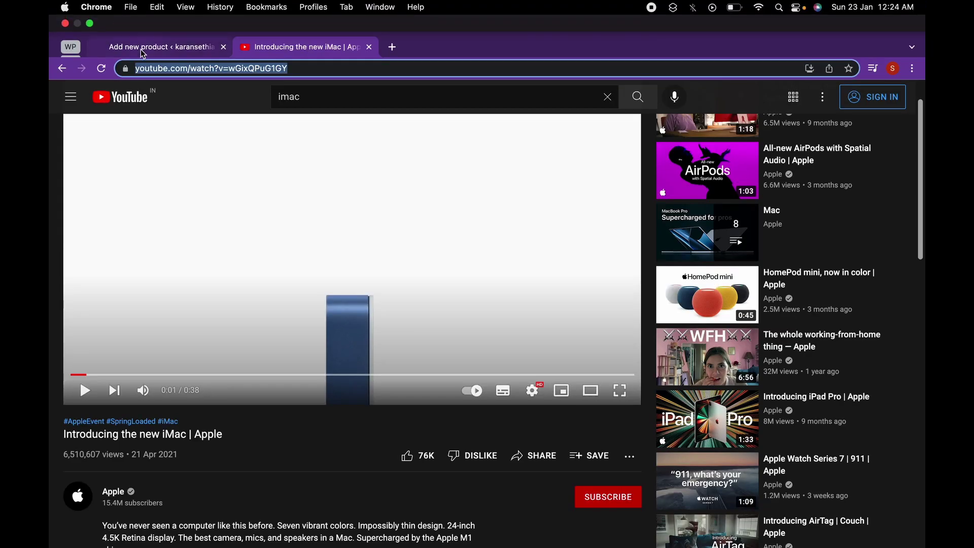
left_click(218, 48)
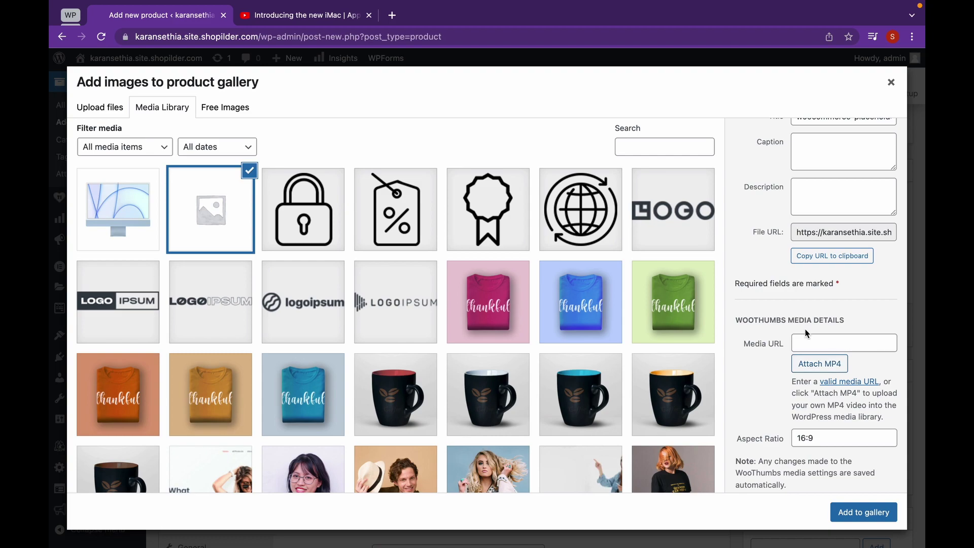
left_click(809, 338)
key("super+v")
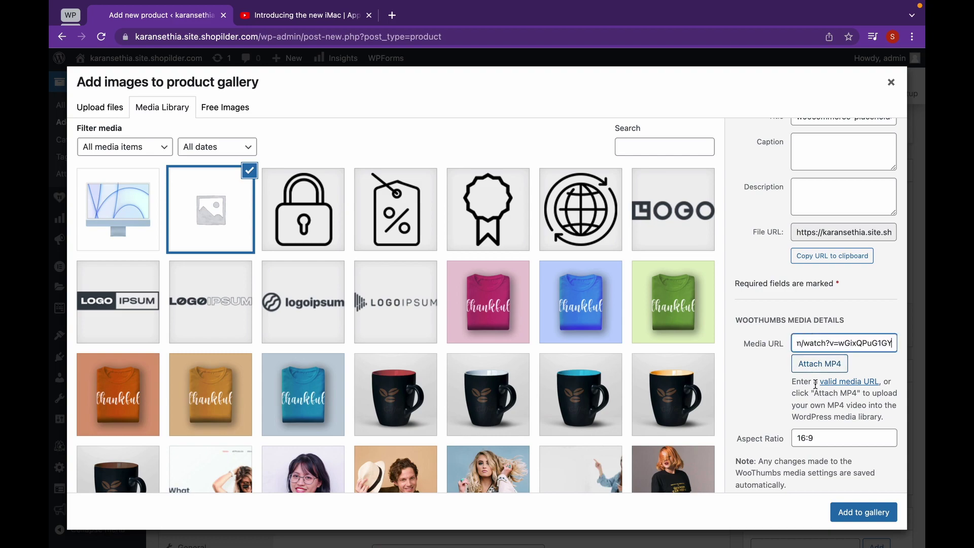
Step: Set the WooThumbs media aspect ratio to 1:1 and add the placeholder image to the product gallery
scroll(816, 386, "down", 1)
left_click_drag(818, 423, 765, 426)
left_click(764, 425)
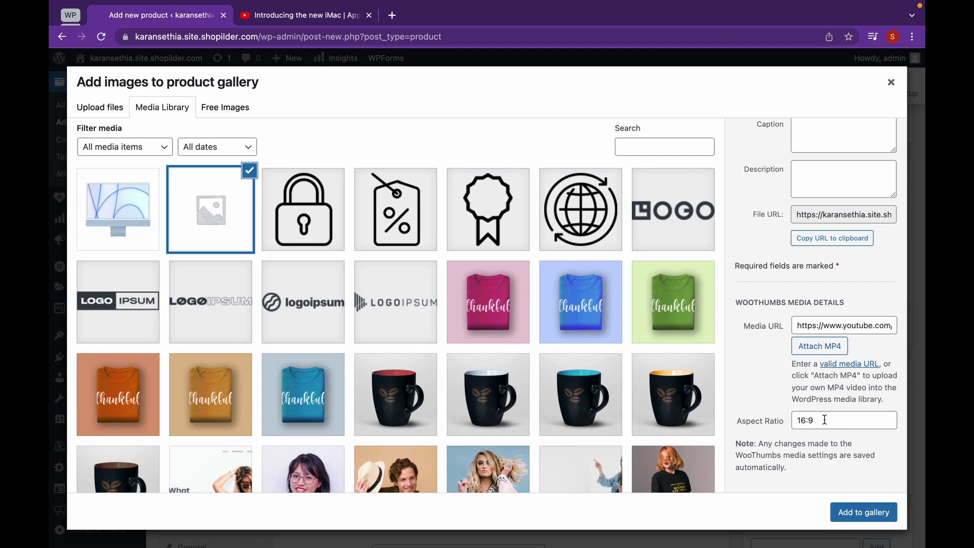
left_click_drag(824, 420, 776, 423)
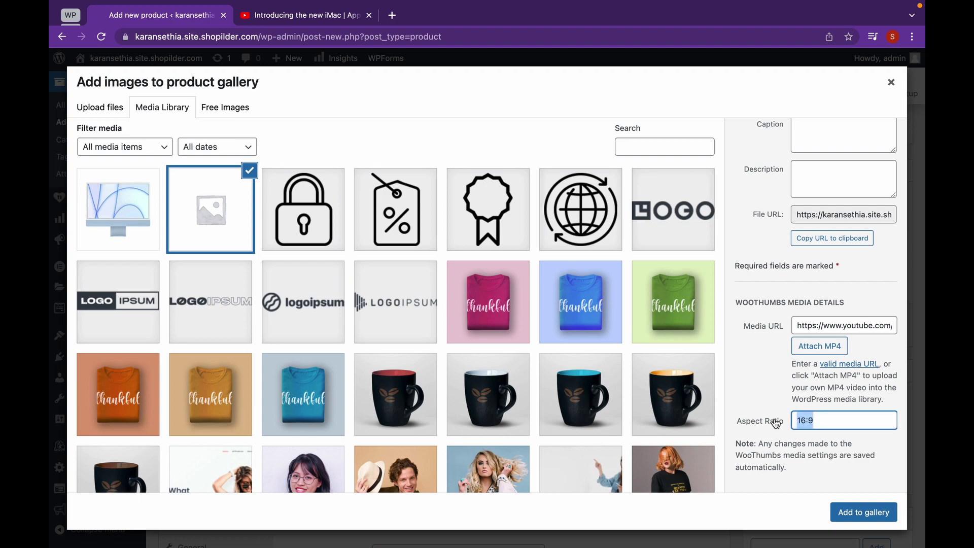
type("1:1")
left_click(849, 513)
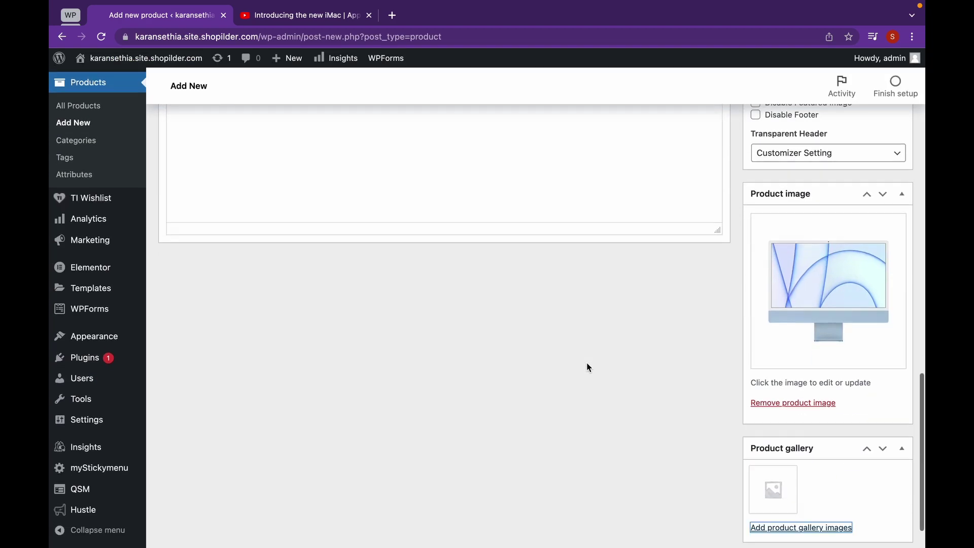
Step: Set the I-Mac product's regular price to 1000000 and publish the product
scroll(586, 362, "up", 10)
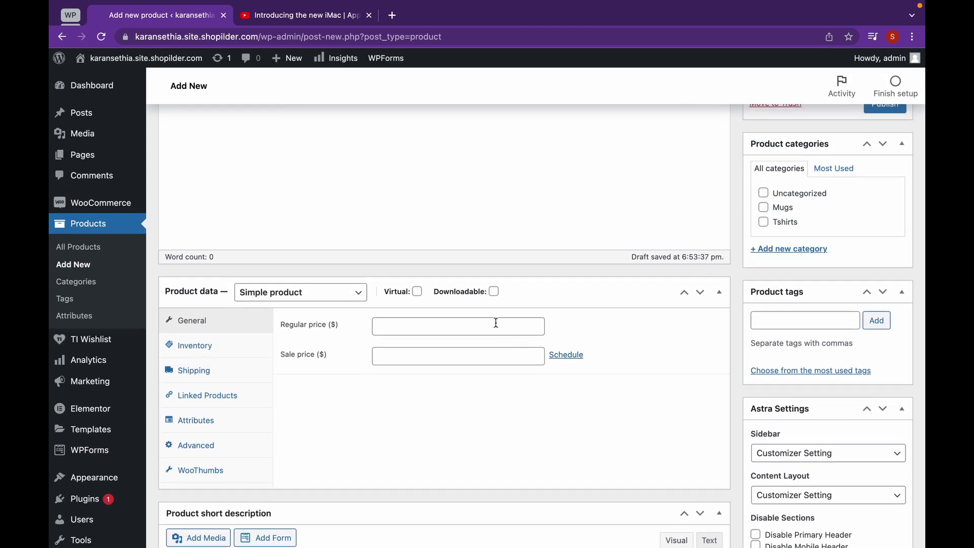
left_click(496, 323)
type("1000000")
left_click(451, 351)
scroll(741, 203, "up", 5)
left_click(882, 495)
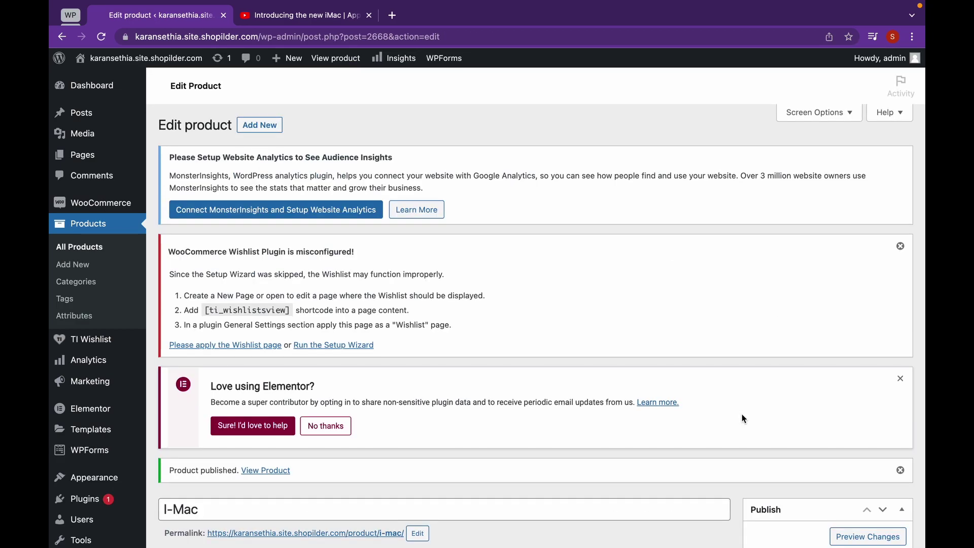
Step: Preview the I-Mac product page on the site, closing the newsletter bar and the survey pop-up
scroll(797, 427, "down", 2)
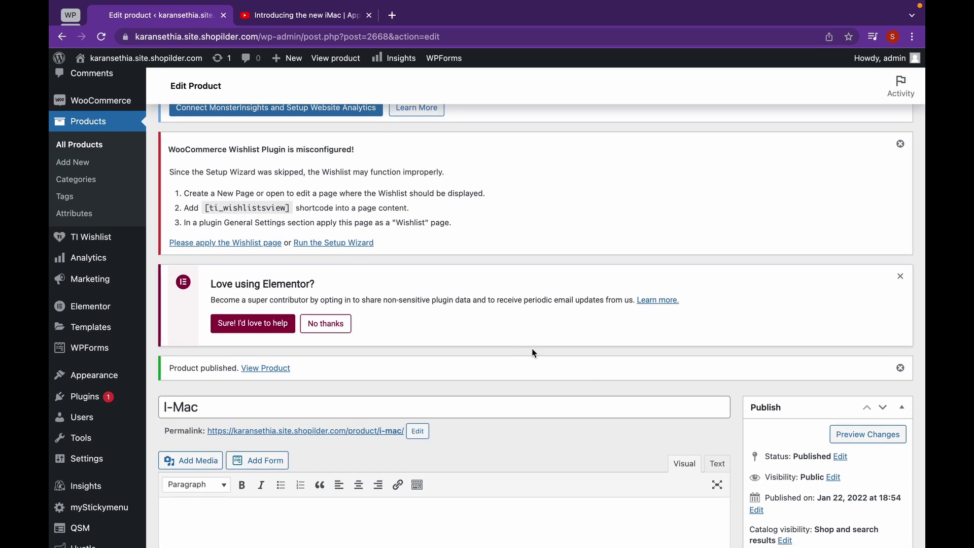
left_click(857, 433)
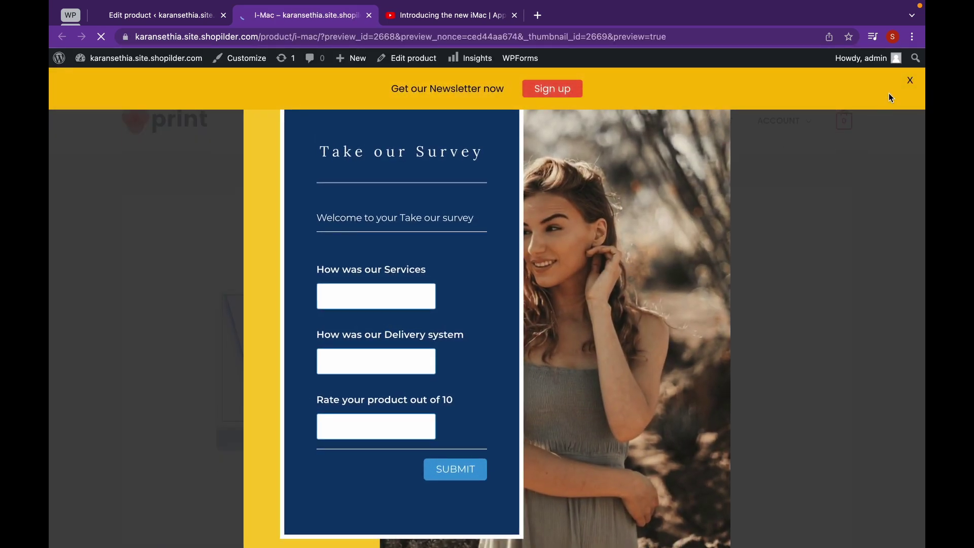
left_click(909, 81)
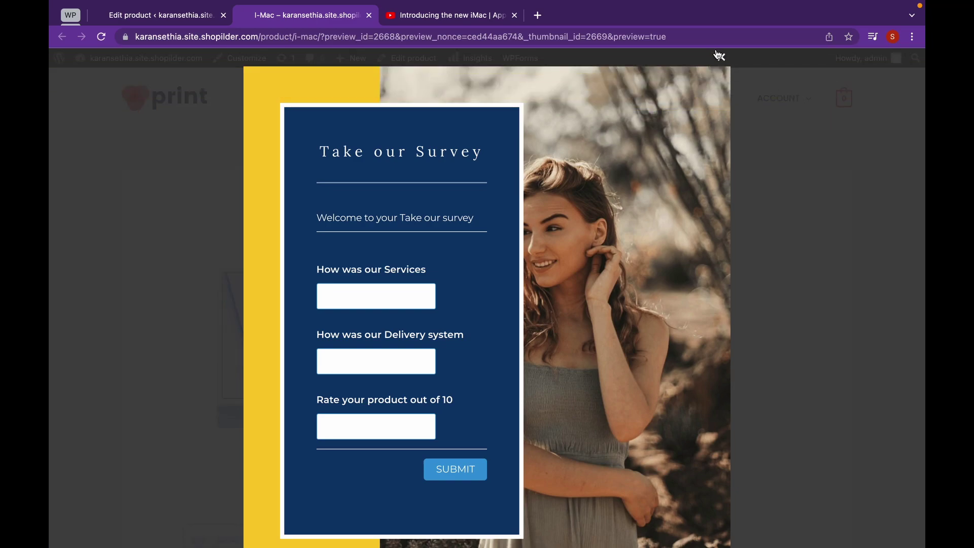
left_click(719, 55)
scroll(643, 219, "down", 5)
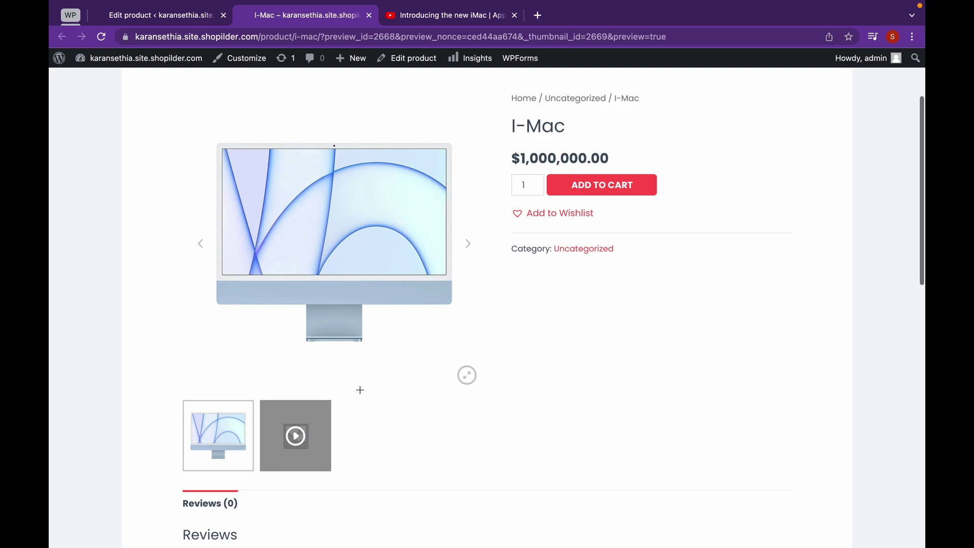
Step: Play the iMac video from the product gallery, pause it and close its suggested videos
left_click(324, 424)
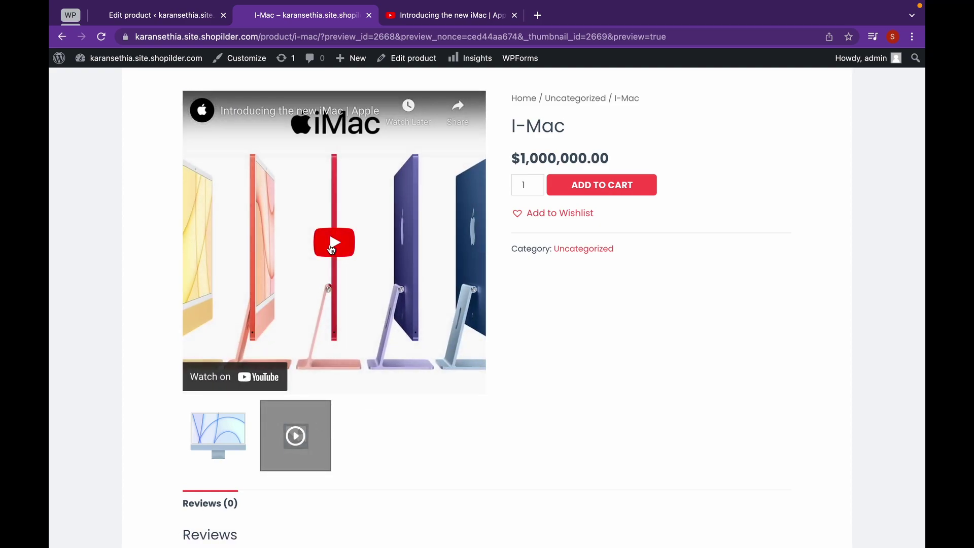
left_click(331, 246)
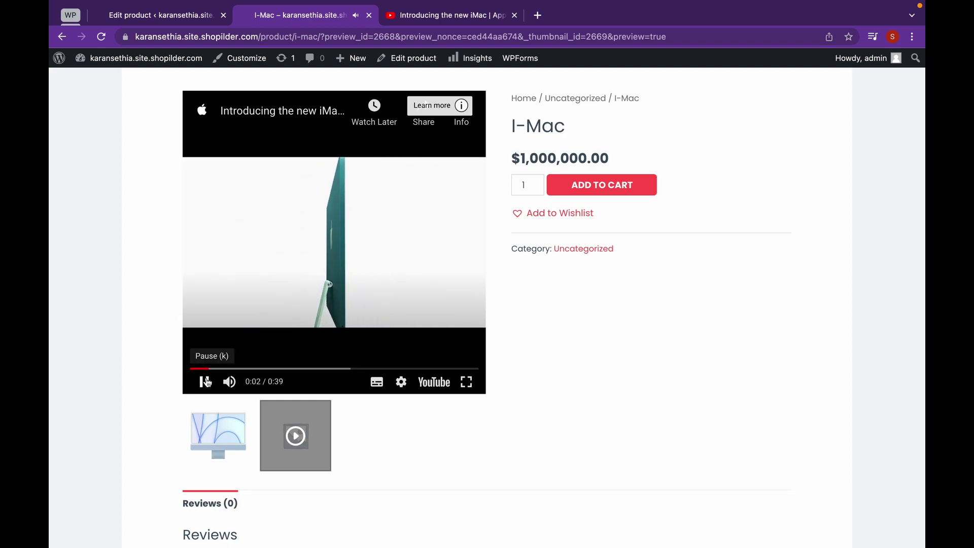
left_click(206, 382)
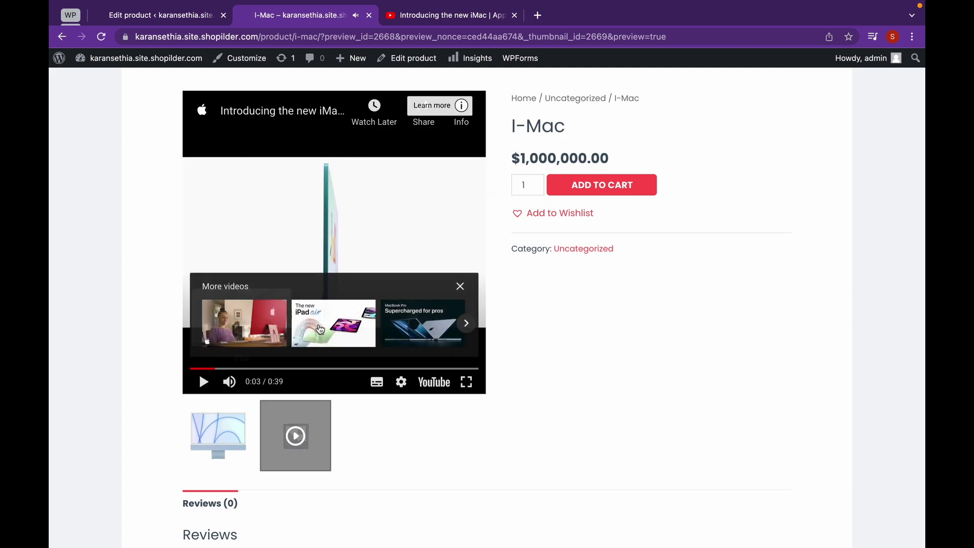
left_click(459, 287)
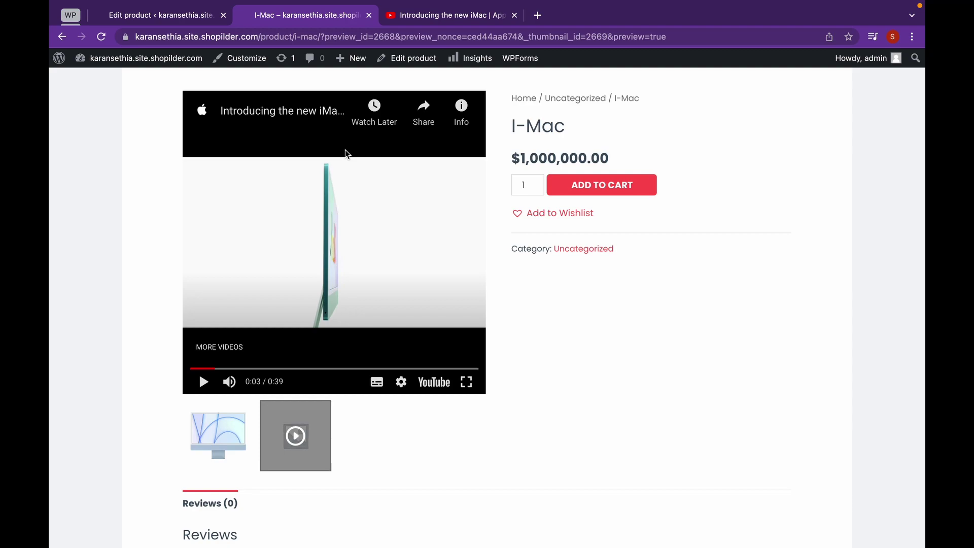
Step: Return to the product editor and start another new product named Macbook Pro
left_click(165, 11)
scroll(262, 146, "up", 3)
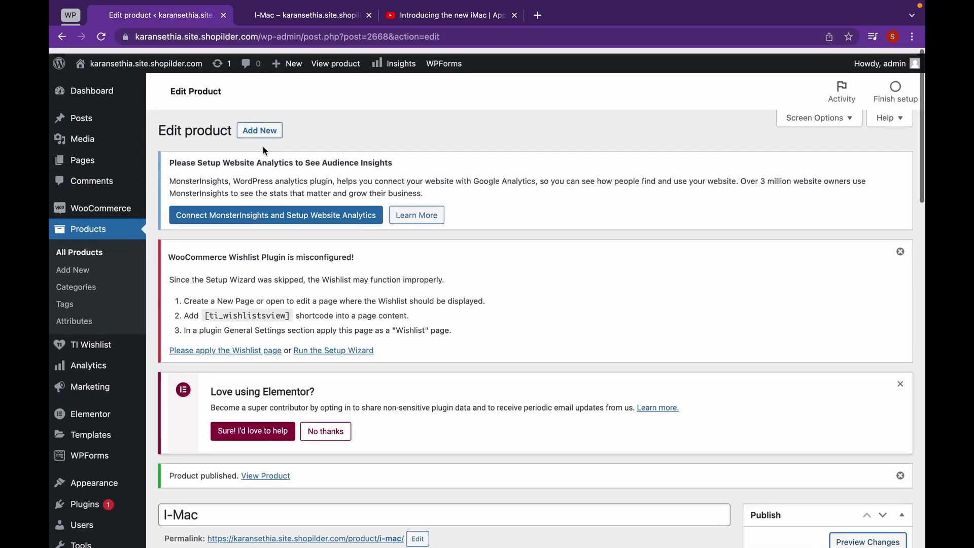
left_click(260, 125)
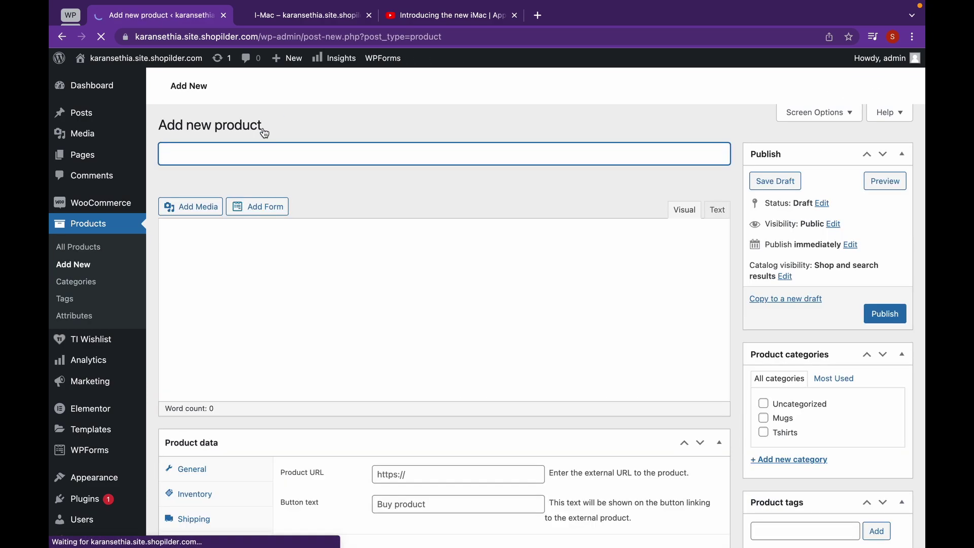
scroll(240, 371, "down", 3)
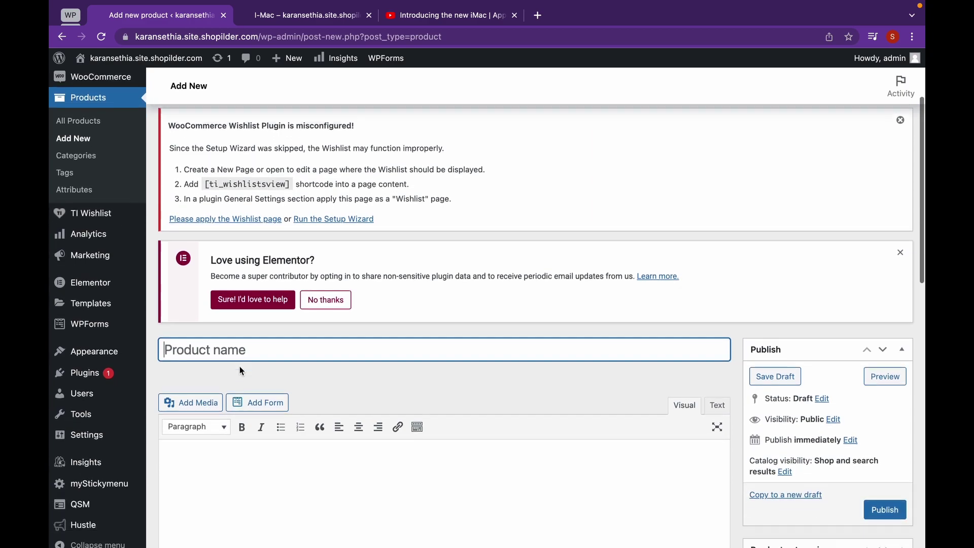
type("Macbook Pro")
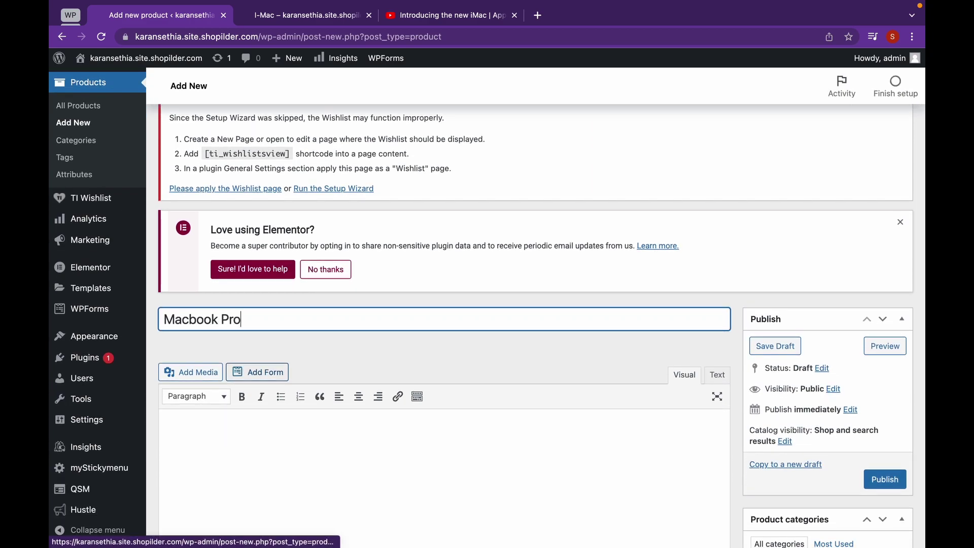
Step: Upload macpro1.jpg from the Downloads folder and set it as the Macbook Pro's product image
scroll(517, 437, "down", 10)
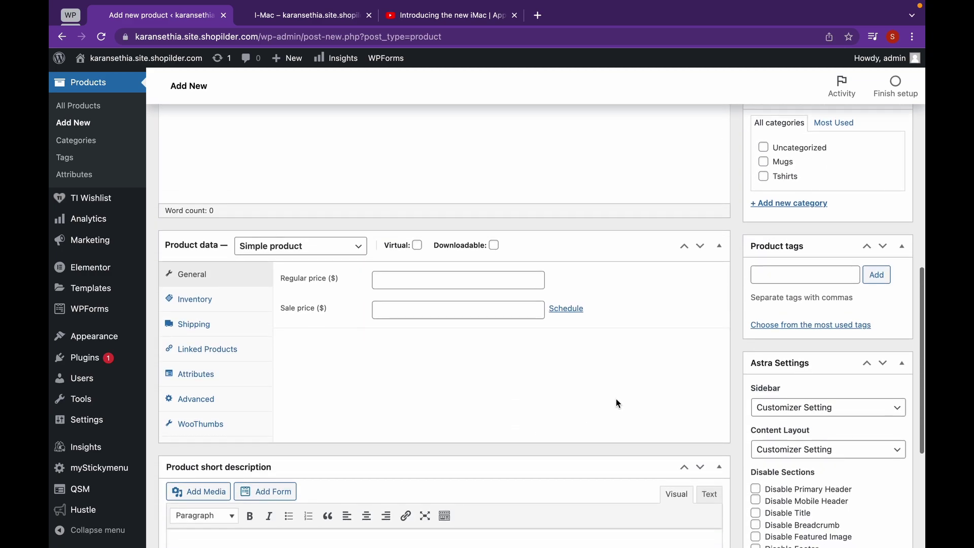
scroll(670, 355, "down", 4)
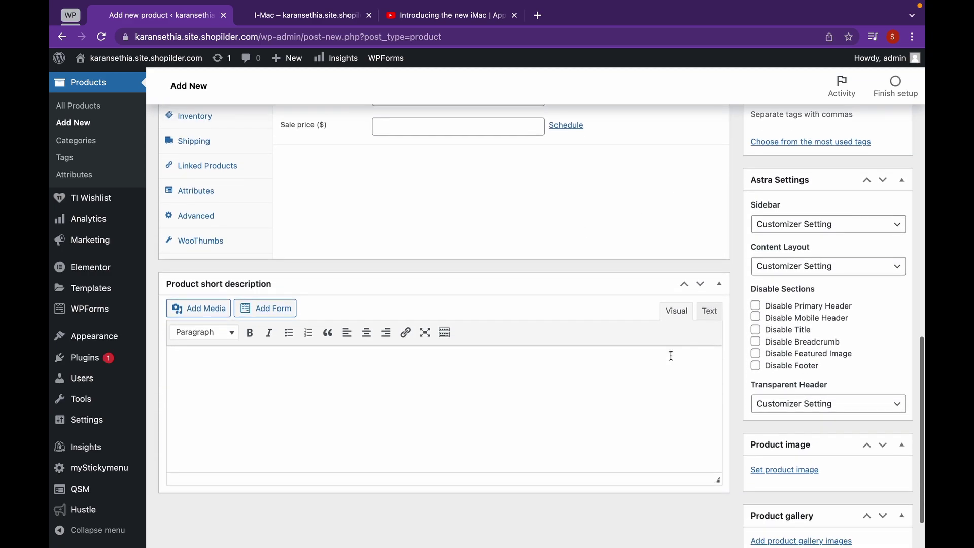
left_click(794, 443)
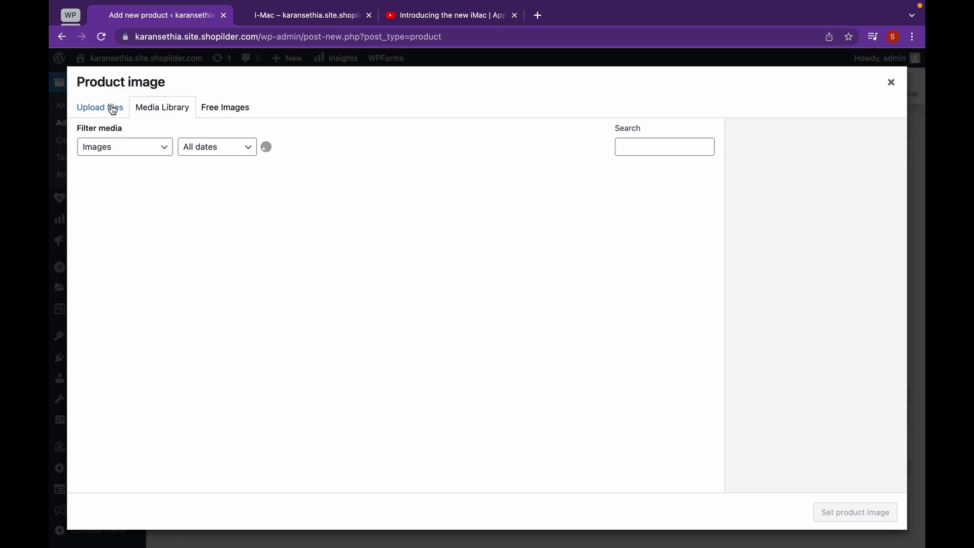
left_click(113, 110)
left_click(473, 303)
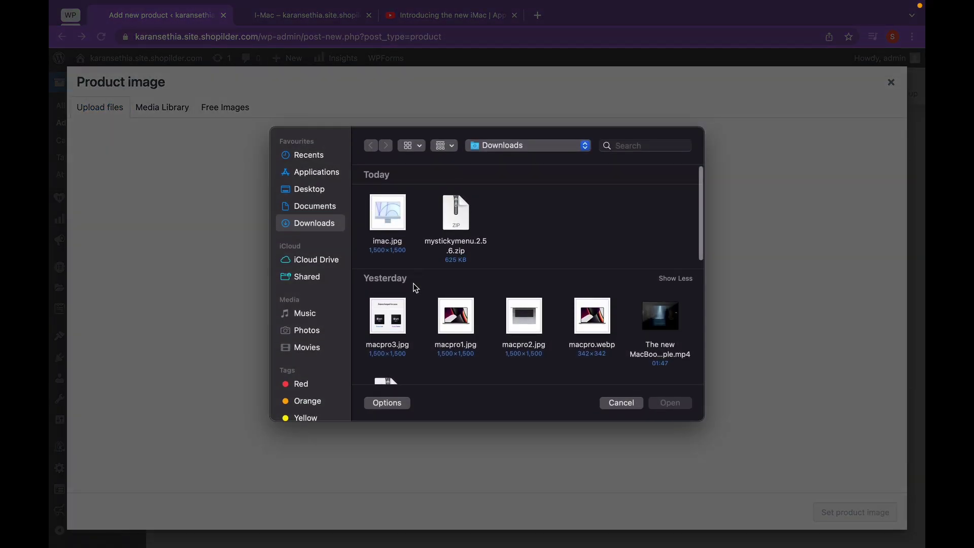
scroll(390, 303, "down", 2)
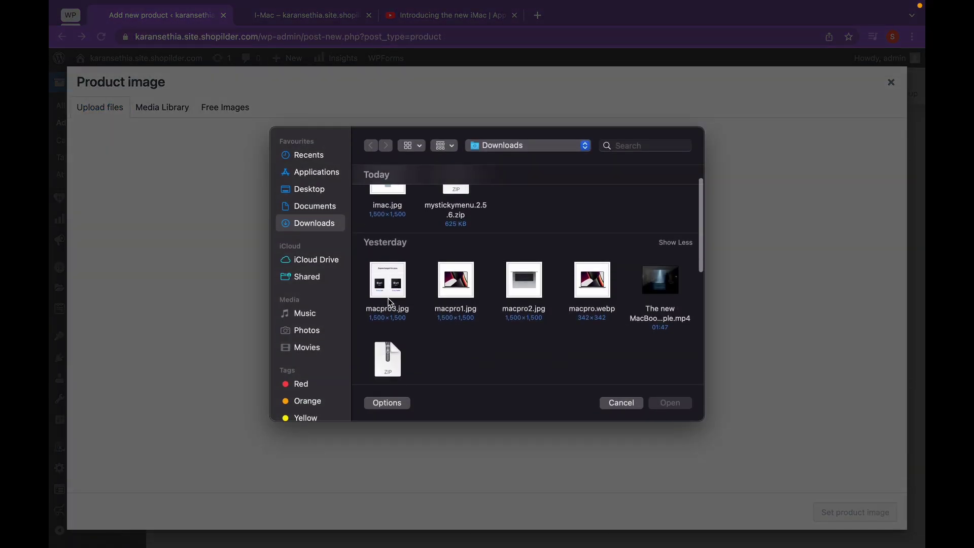
left_click(472, 308)
left_click(671, 403)
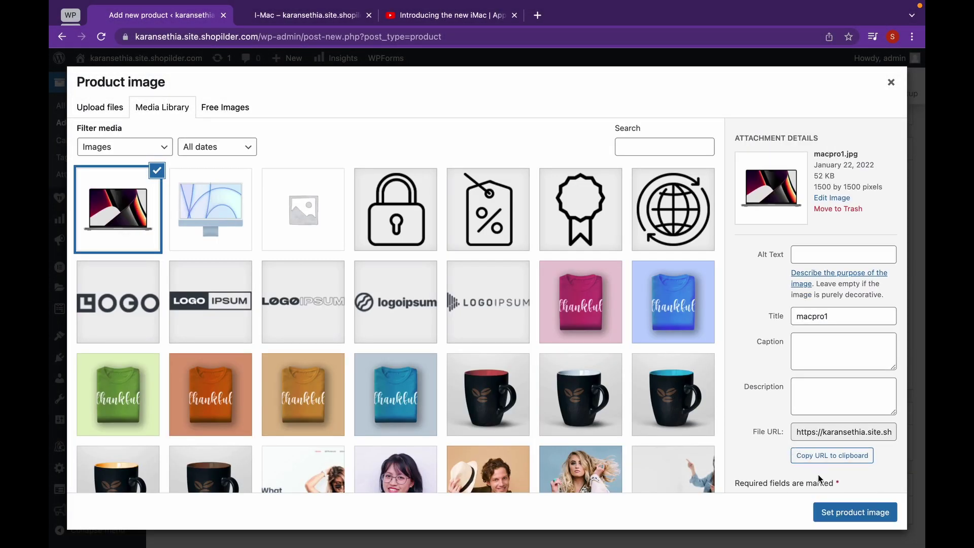
left_click(838, 512)
Step: Upload macpro3.jpg, macpro1.jpg, macpro2.jpg and the new MacBook Pro MP4 from Downloads and add them to the Macbook Pro's product gallery
scroll(791, 482, "down", 2)
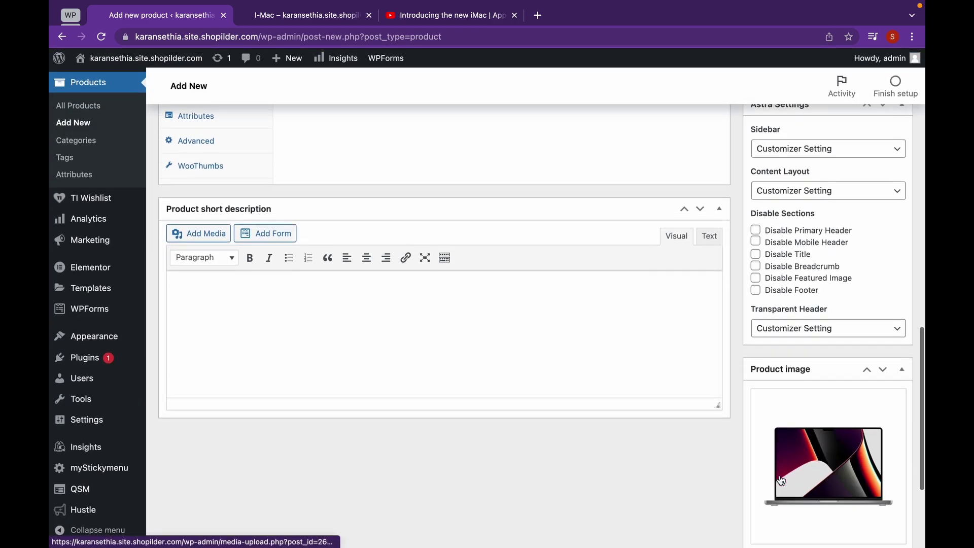
scroll(781, 480, "down", 4)
left_click(780, 477)
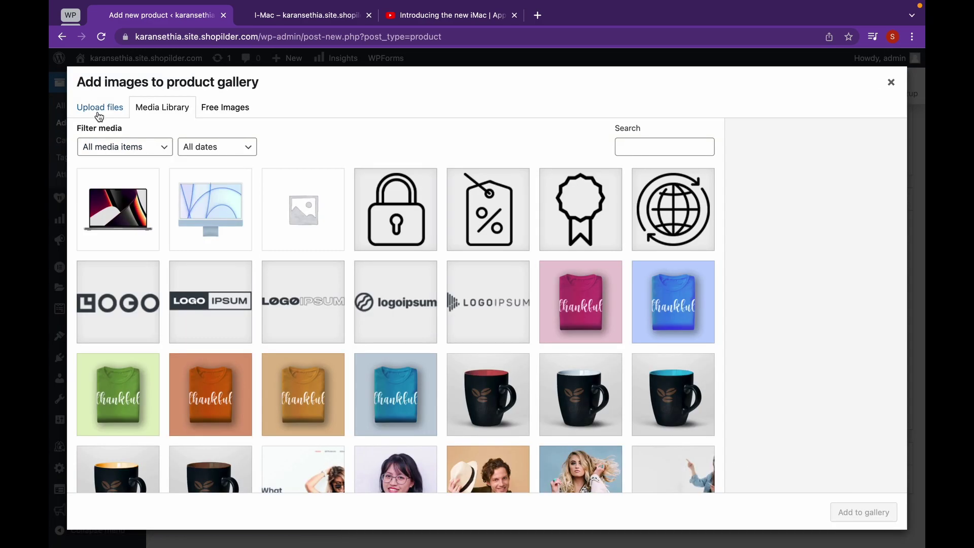
left_click(100, 111)
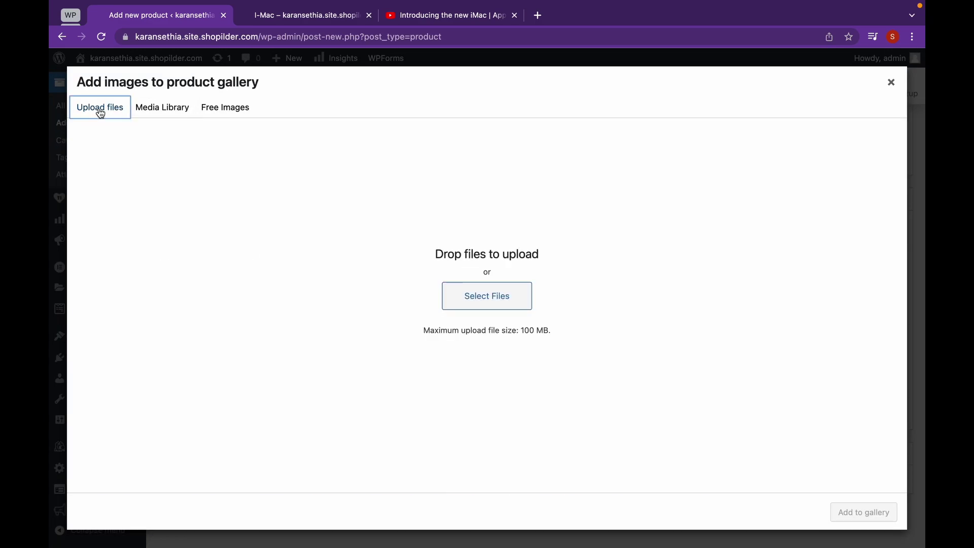
left_click(459, 291)
scroll(459, 274, "down", 3)
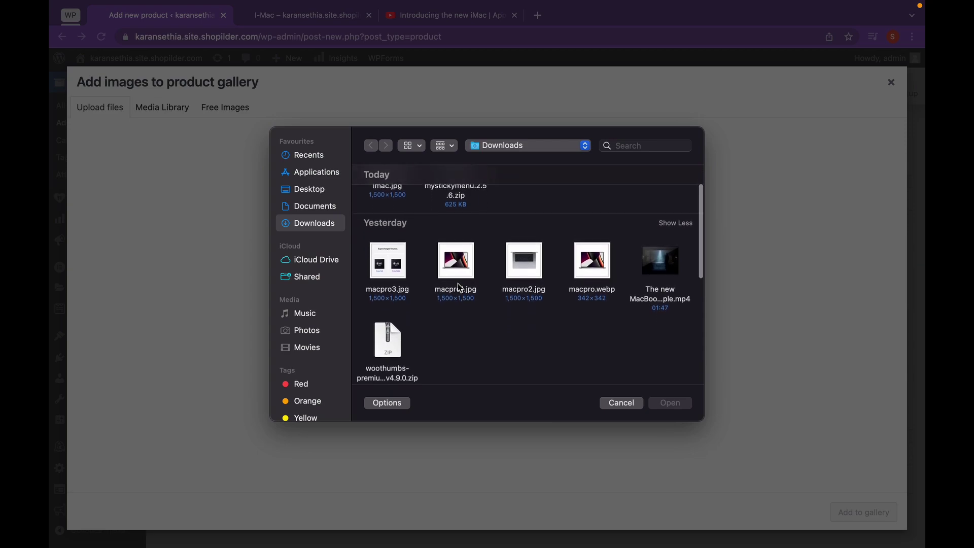
left_click(397, 294)
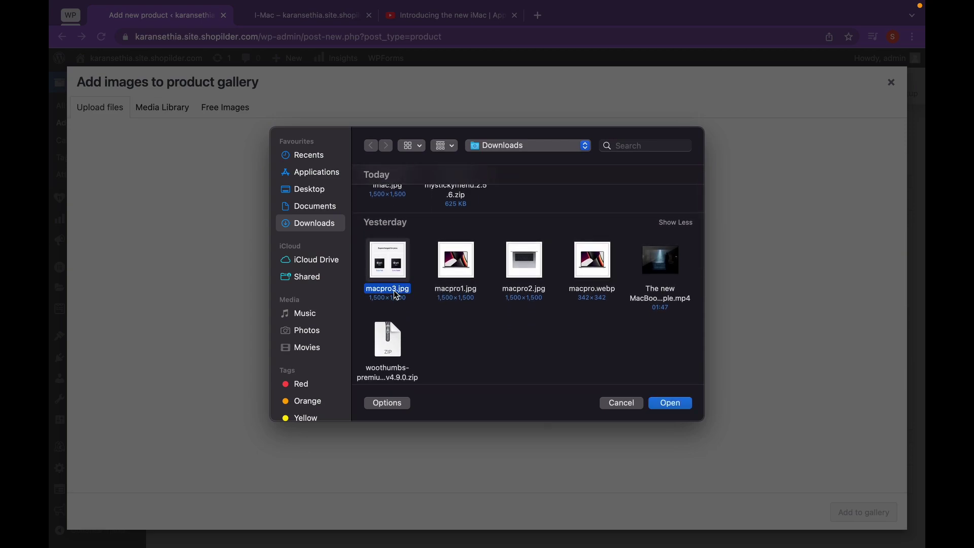
left_click(449, 295, "super")
left_click(509, 292, "super")
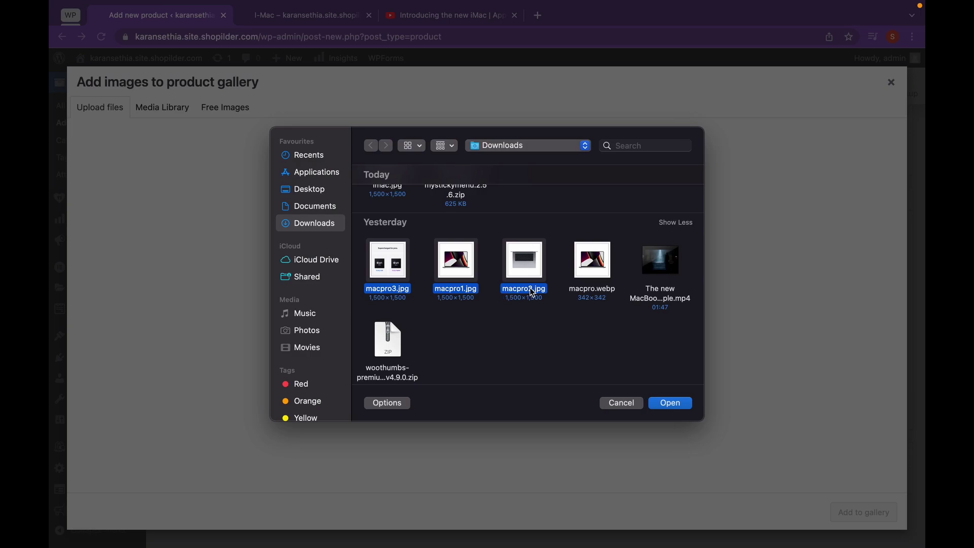
left_click(663, 295, "super")
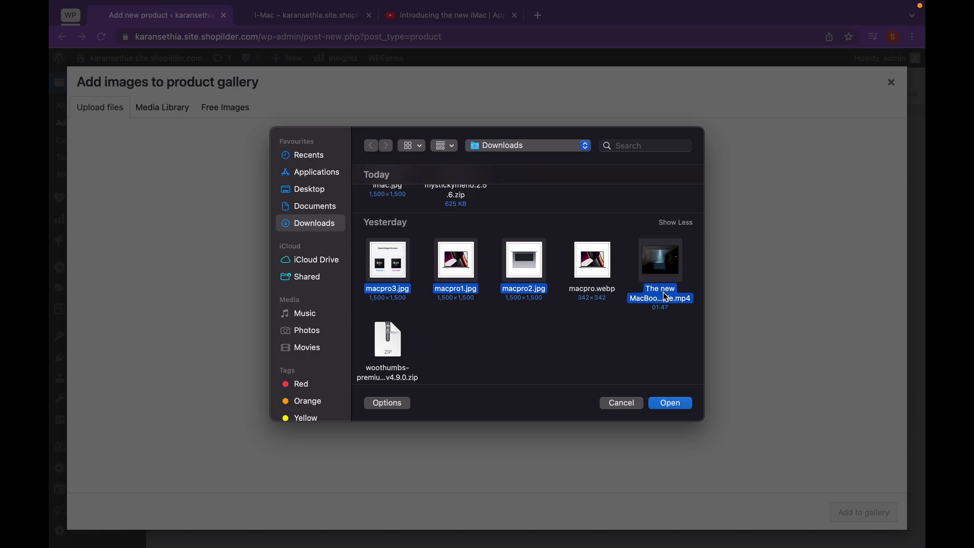
left_click(665, 405)
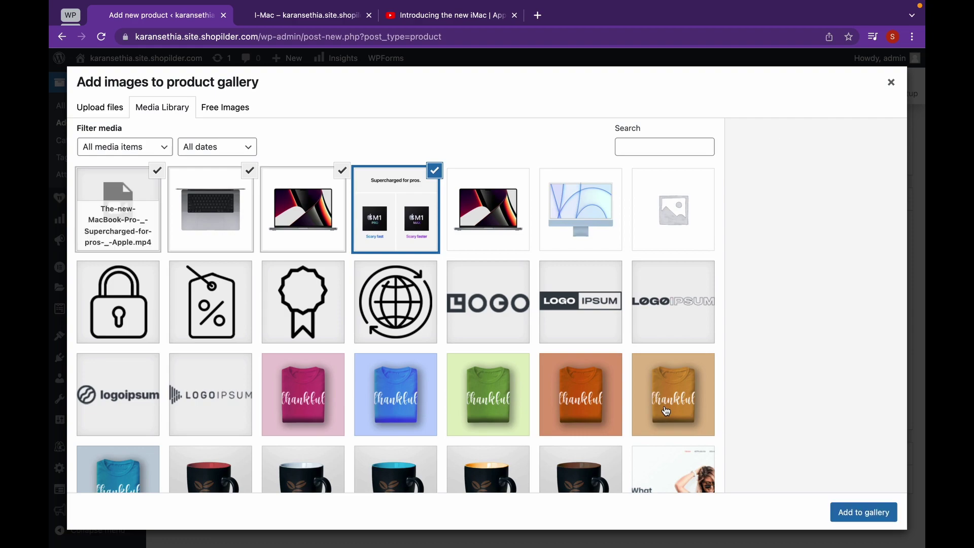
left_click(859, 515)
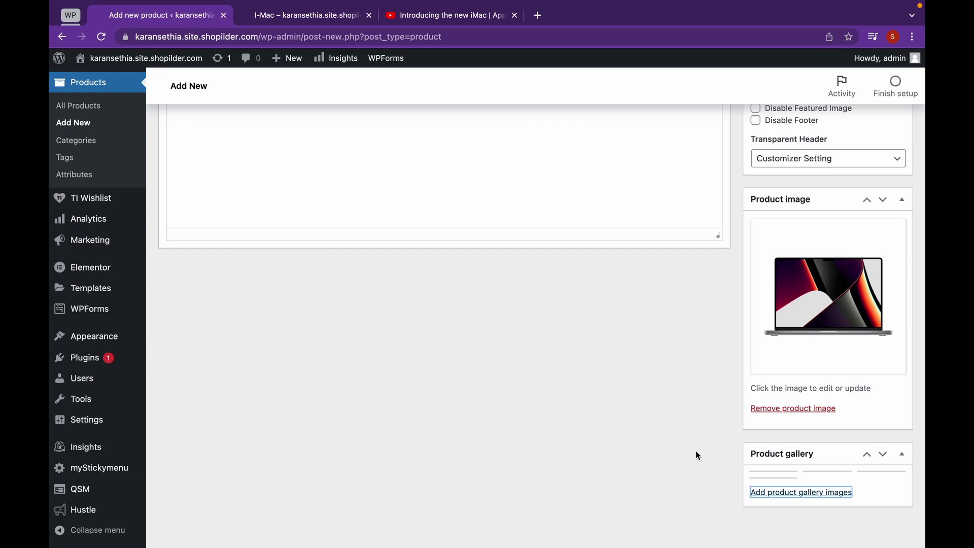
Step: Publish the Macbook Pro product and check its gallery on the product page preview
scroll(695, 455, "up", 15)
scroll(722, 441, "down", 4)
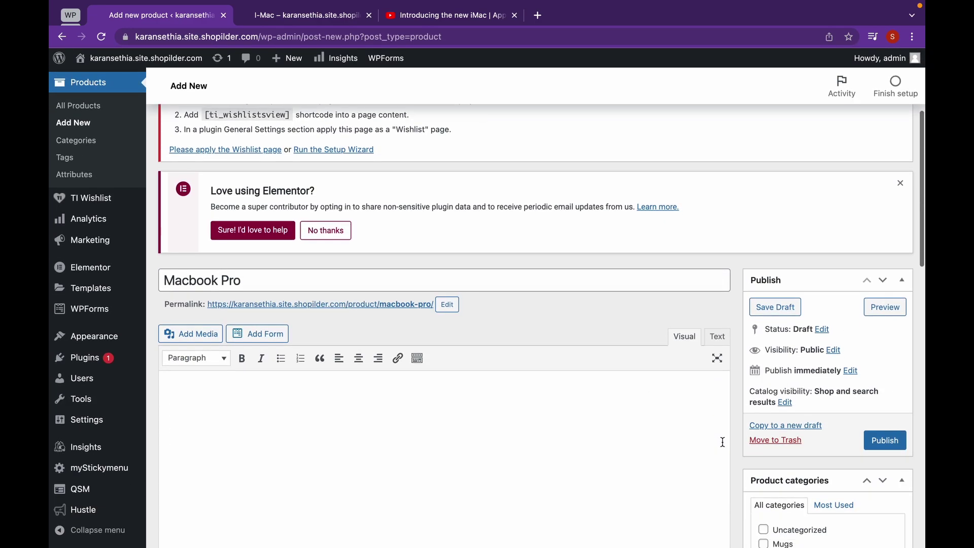
left_click(886, 446)
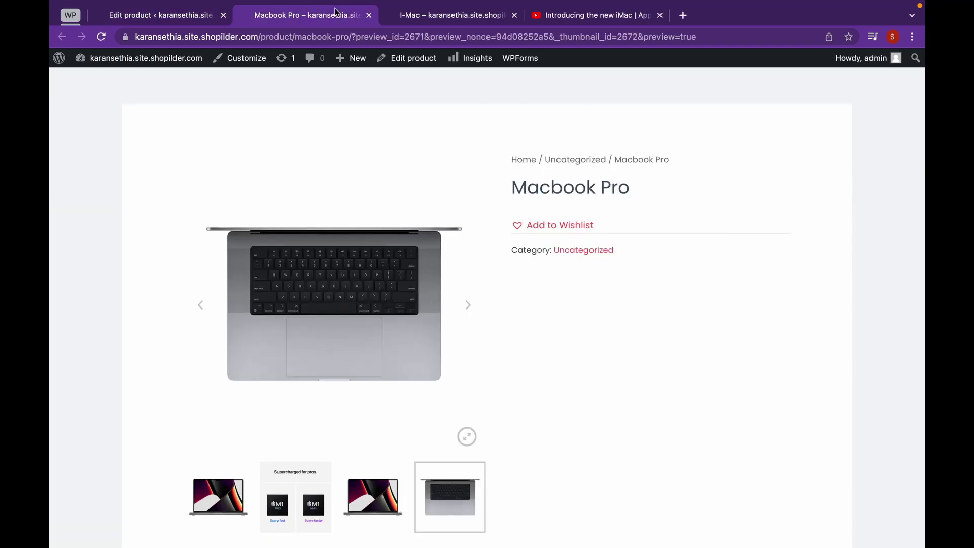
scroll(421, 153, "down", 3)
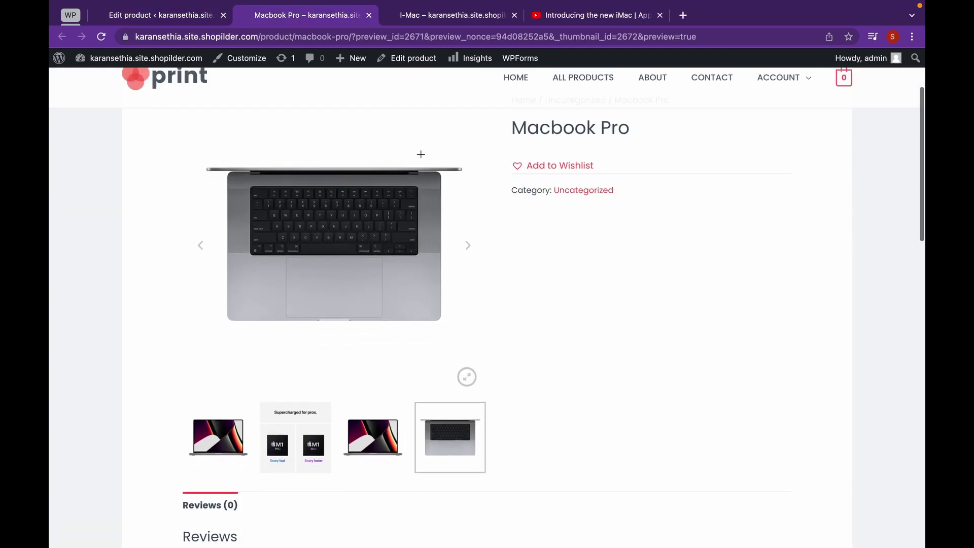
Step: Back in the product editor, select woocommerce-placeholder.png for the gallery and attach The-new-MacBook-Pro-_-Supercharged-for-pros-_-Apple.mp4 as its WooThumbs media
left_click(192, 15)
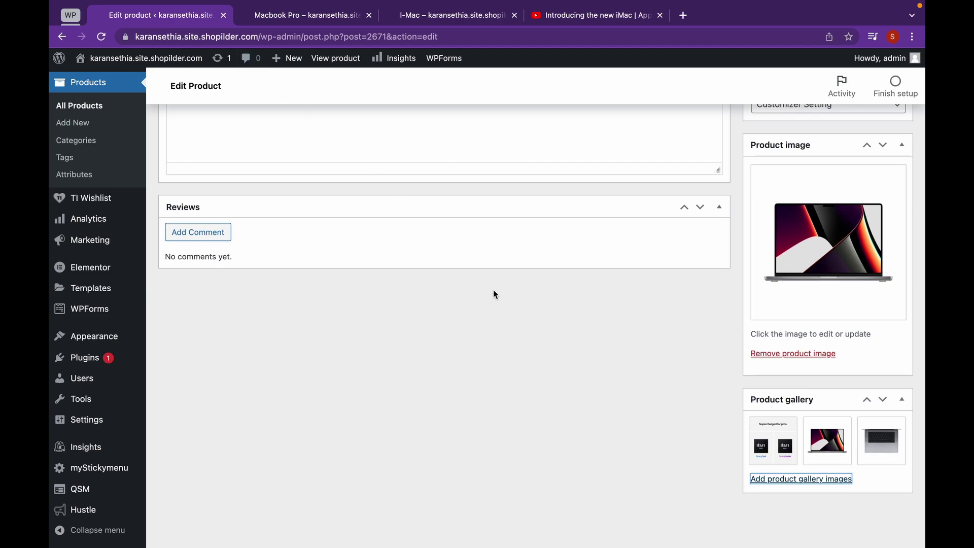
left_click(769, 479)
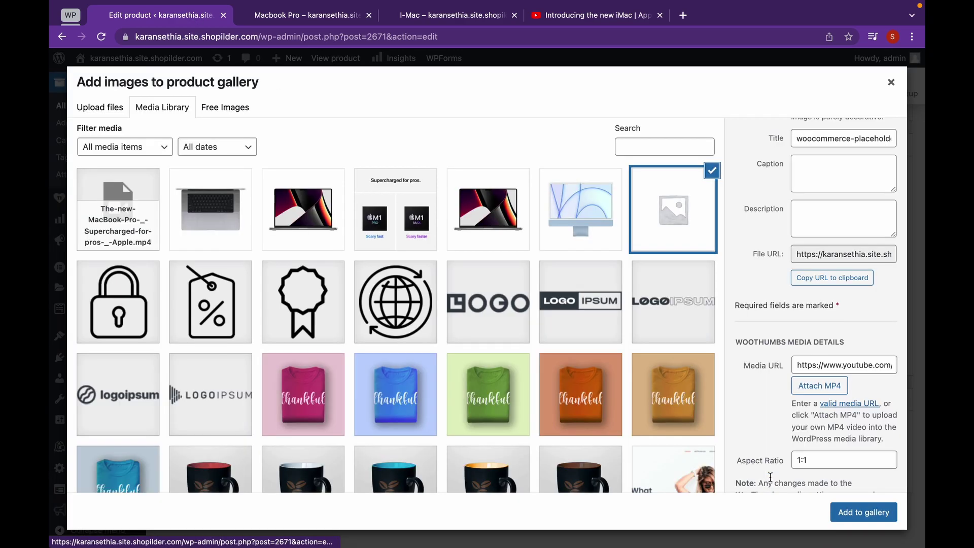
left_click(669, 199)
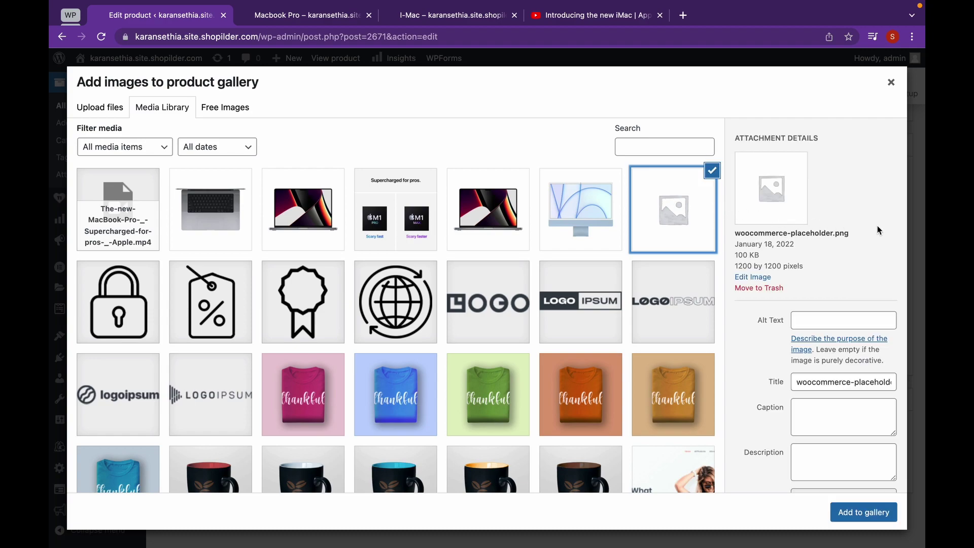
scroll(879, 231, "down", 5)
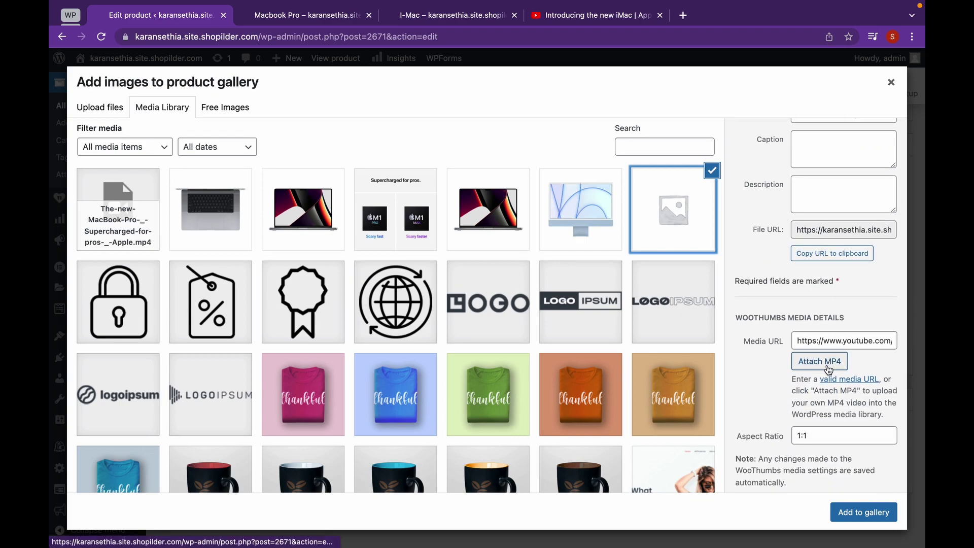
left_click(828, 369)
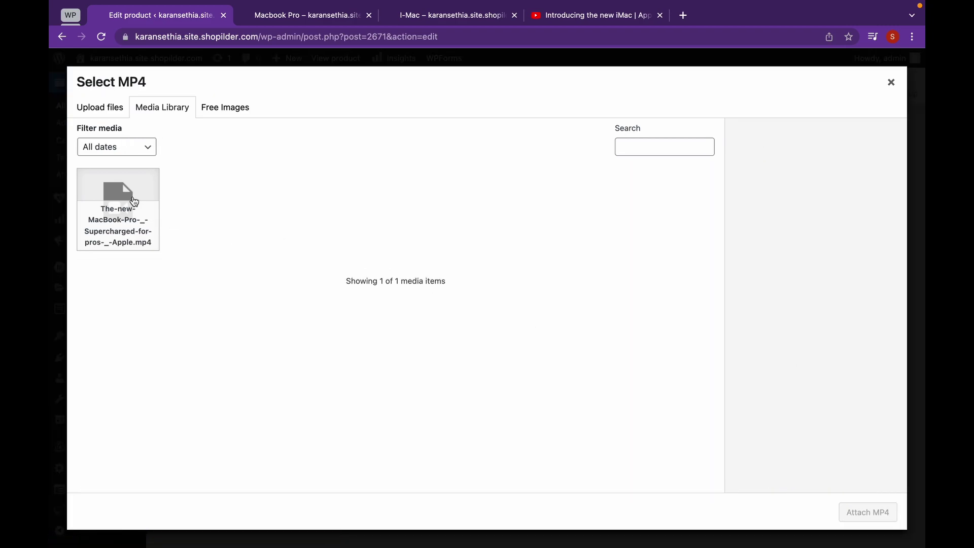
left_click(135, 202)
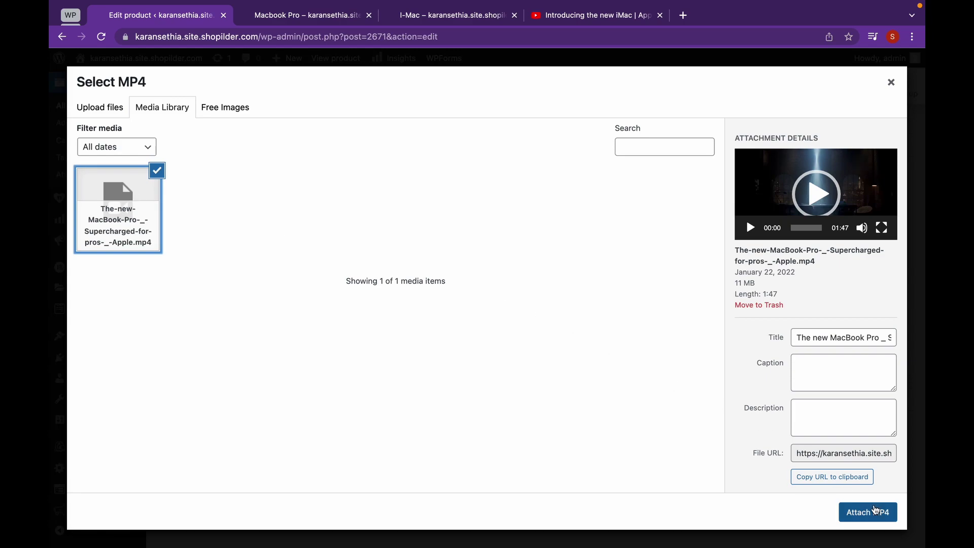
left_click(875, 509)
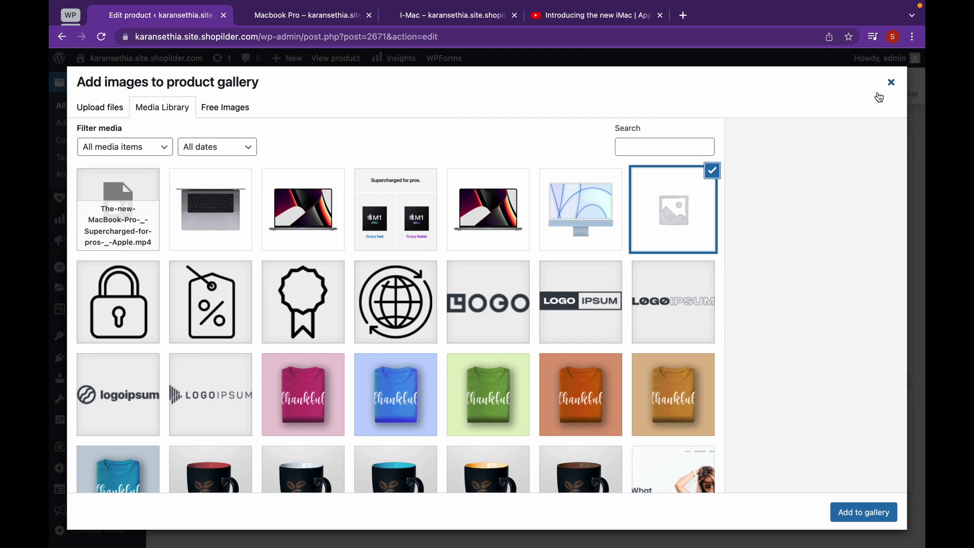
Step: Add the placeholder image to the Macbook Pro's gallery and update the product
left_click(854, 513)
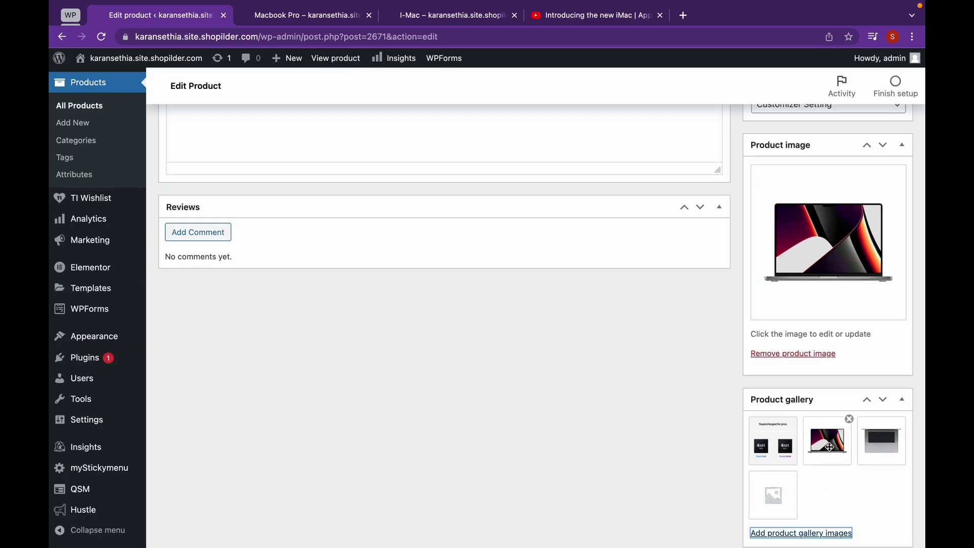
scroll(828, 448, "down", 2)
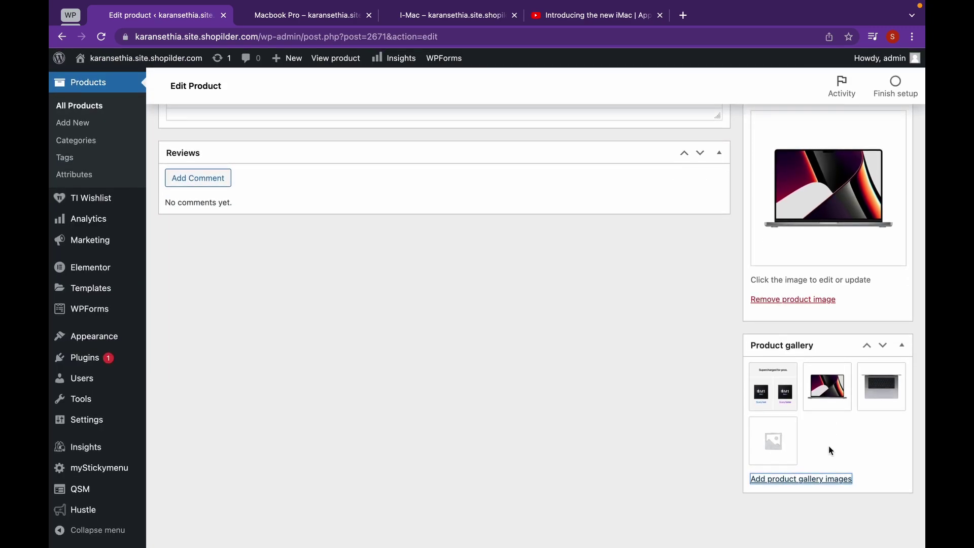
scroll(822, 391, "up", 10)
scroll(852, 223, "up", 3)
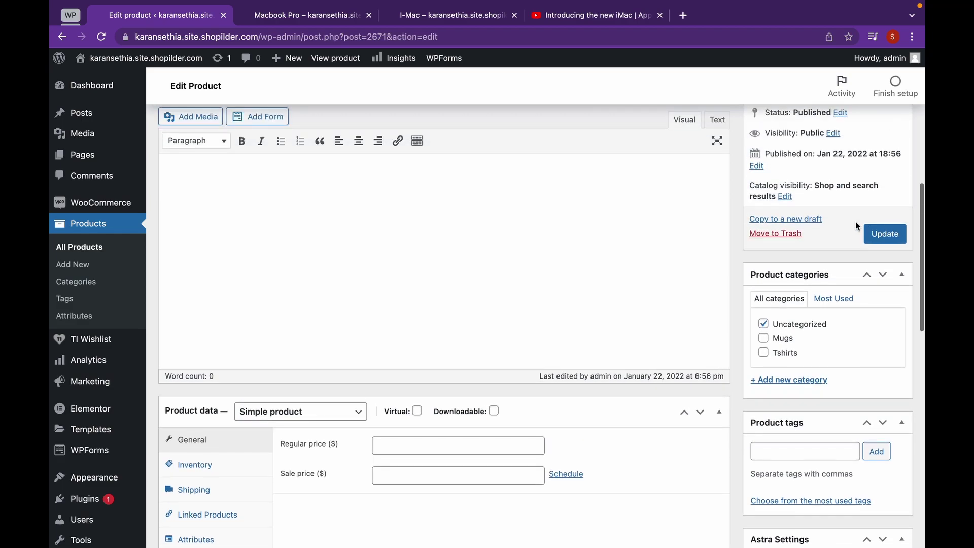
left_click(873, 231)
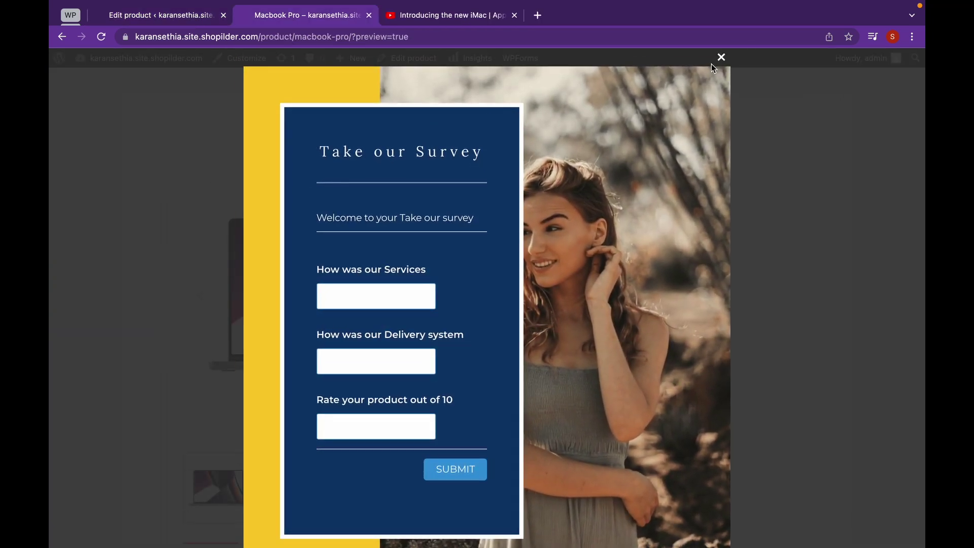
Step: On the Macbook Pro page, close the survey pop-up, browse the gallery to the video, play it and pause it
left_click(721, 57)
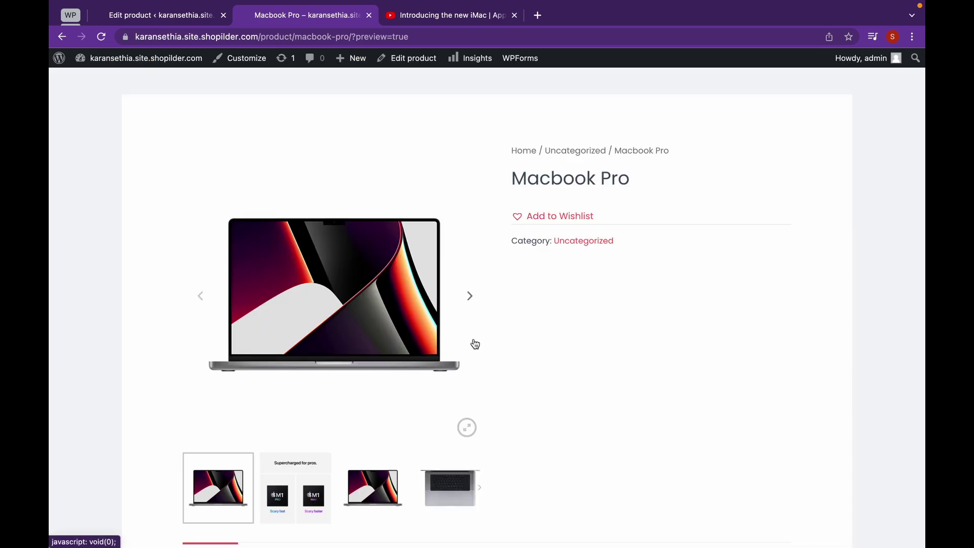
left_click(469, 297)
left_click(469, 297)
left_click(469, 297)
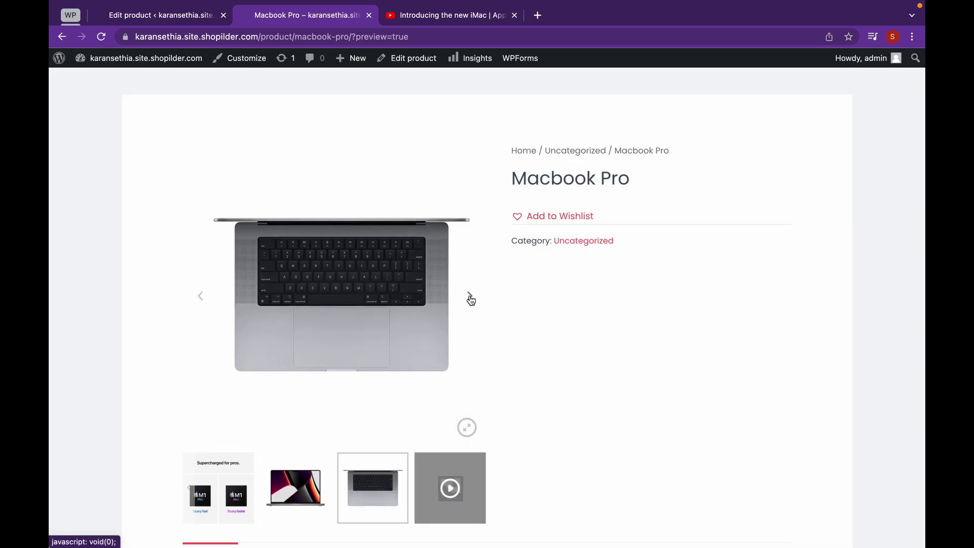
left_click(470, 299)
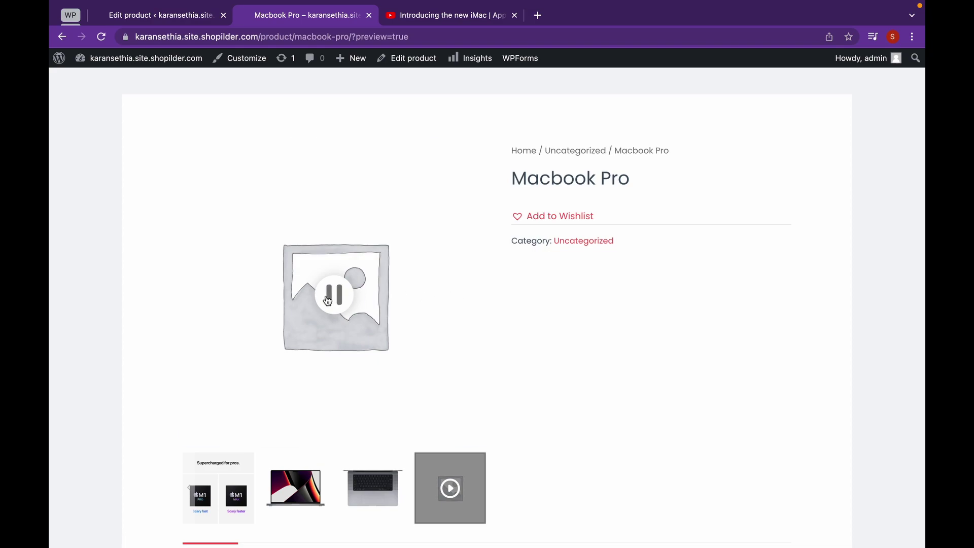
left_click(327, 299)
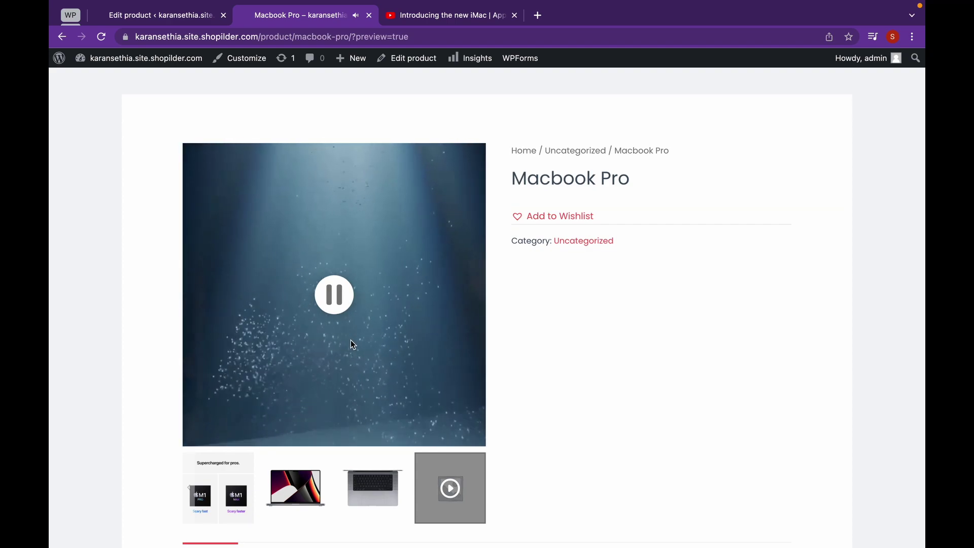
left_click(342, 303)
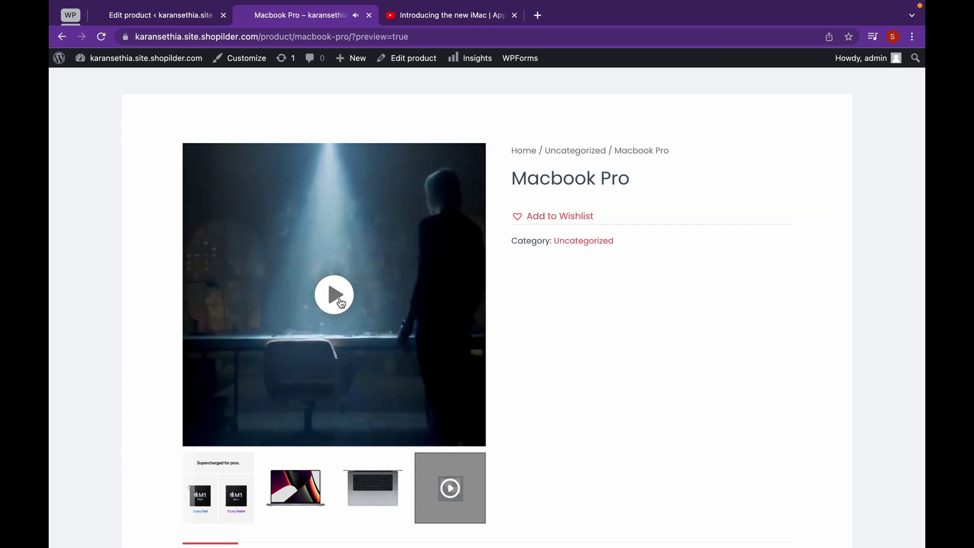
Step: Return to the admin area, open the WooThumbs settings under WooCommerce and advance the setup wizard to the thumbnail layout question
left_click(193, 24)
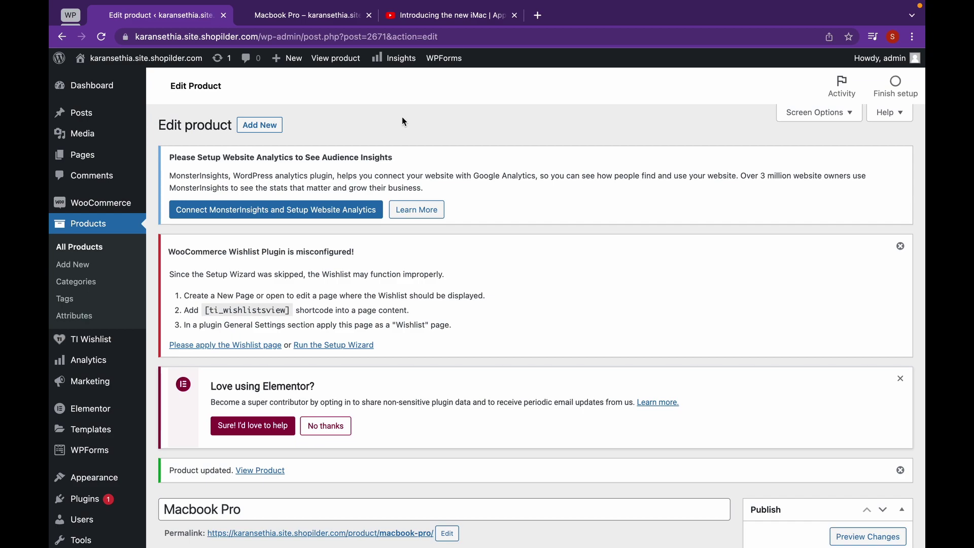
mouse_move(108, 199)
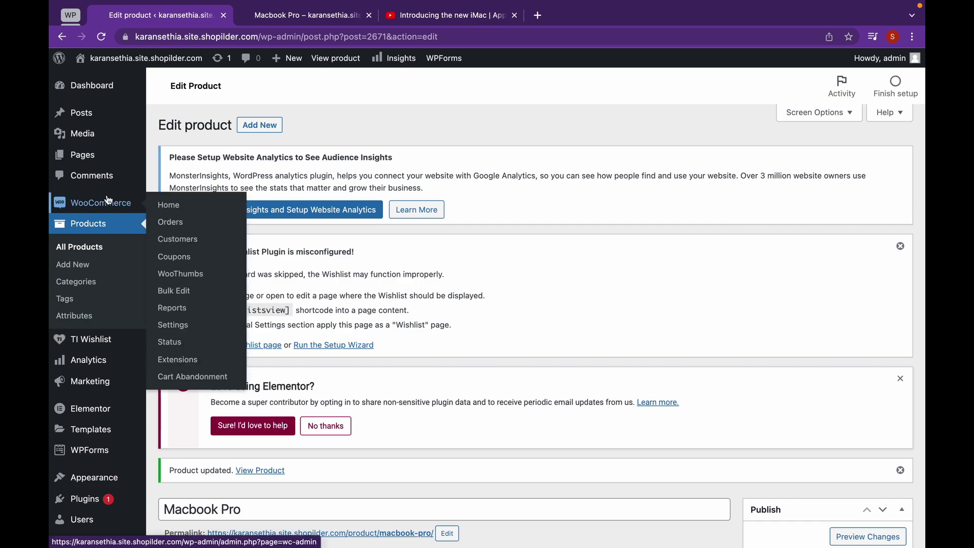
left_click(192, 281)
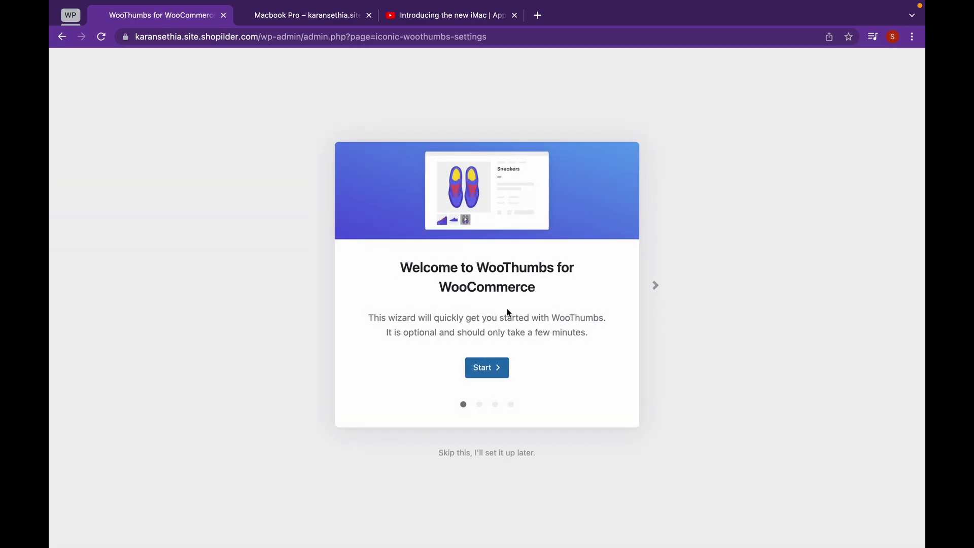
left_click(656, 287)
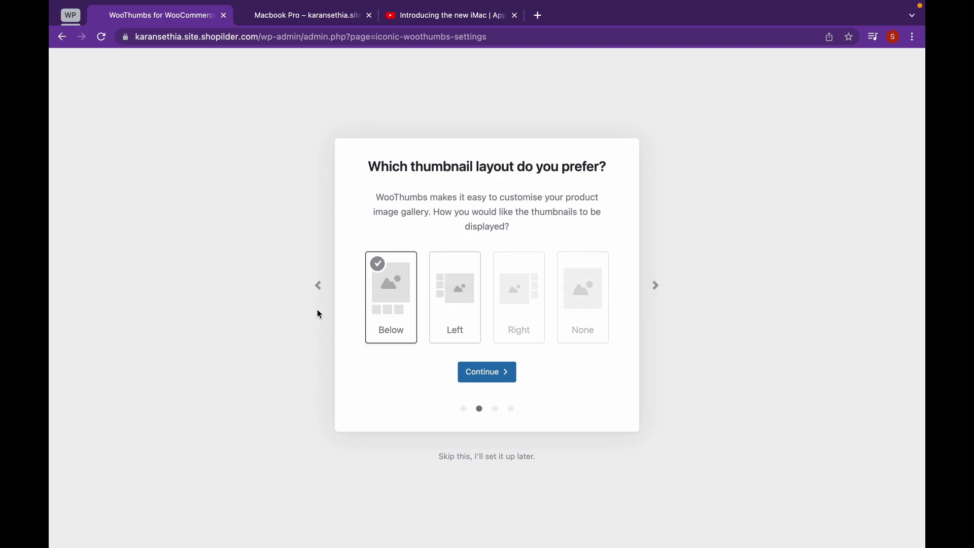
Step: Check the thumbnail placement on the Macbook Pro page and choose the Left thumbnail layout in the WooThumbs wizard
left_click(320, 16)
scroll(197, 404, "down", 1)
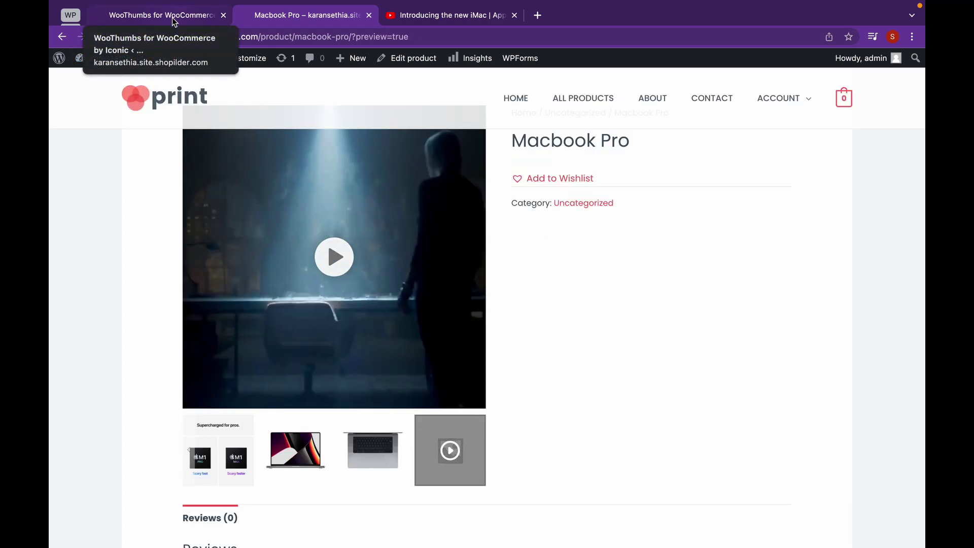
left_click(201, 20)
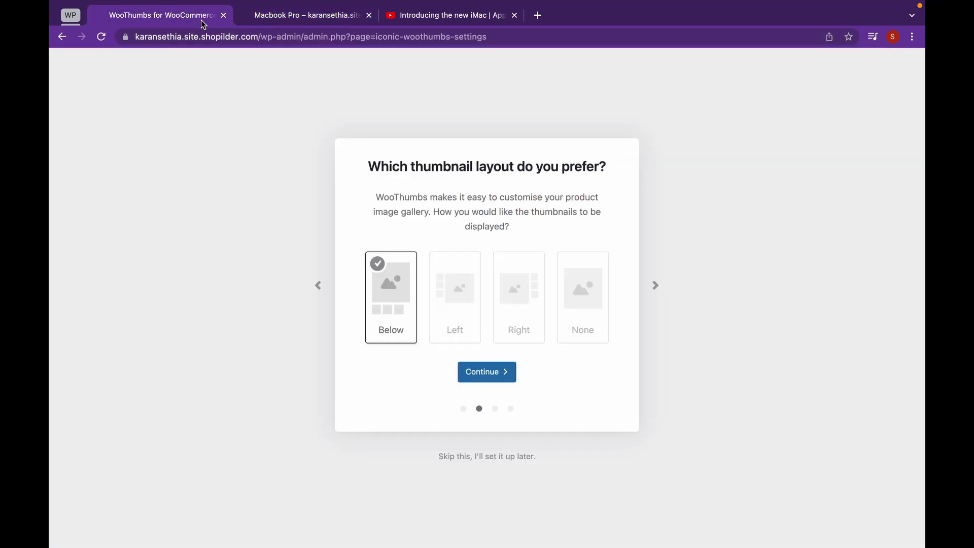
left_click(337, 20)
left_click(174, 23)
left_click(461, 323)
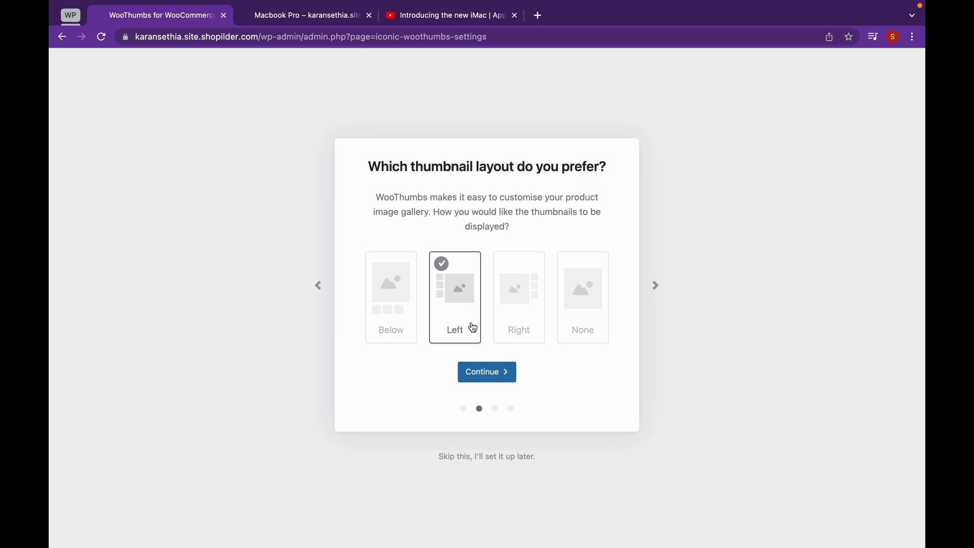
Step: Choose the Right thumbnail layout in the WooThumbs setup wizard and continue to the image transition question
left_click(502, 322)
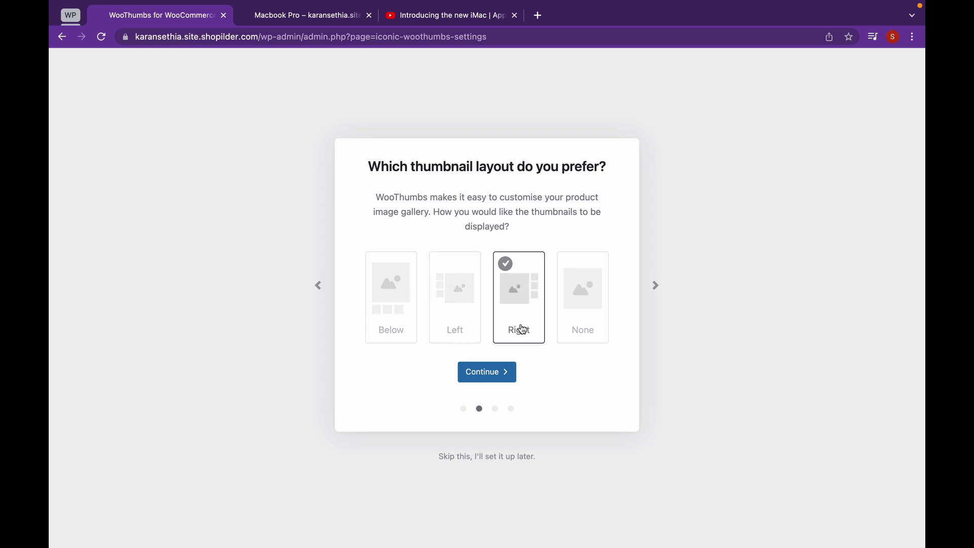
left_click(580, 328)
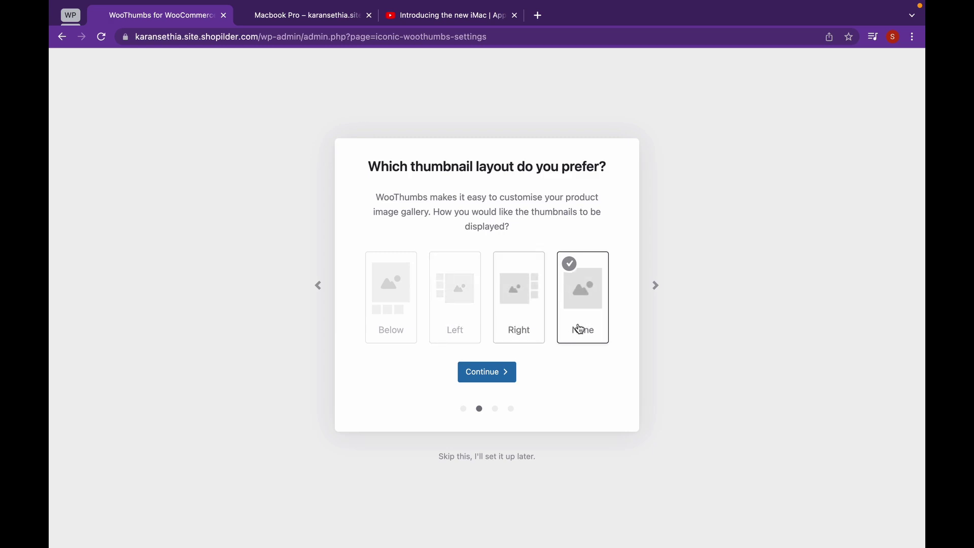
left_click(532, 333)
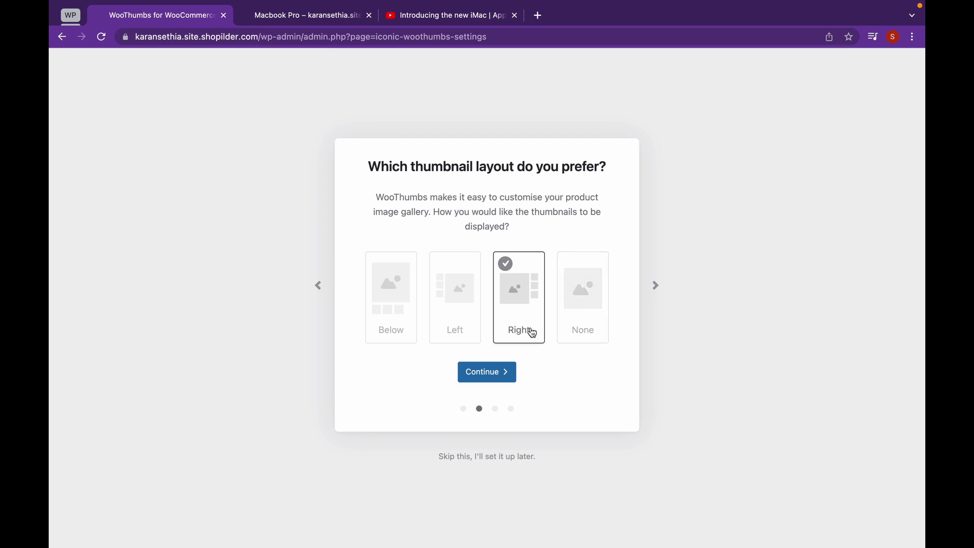
left_click(513, 377)
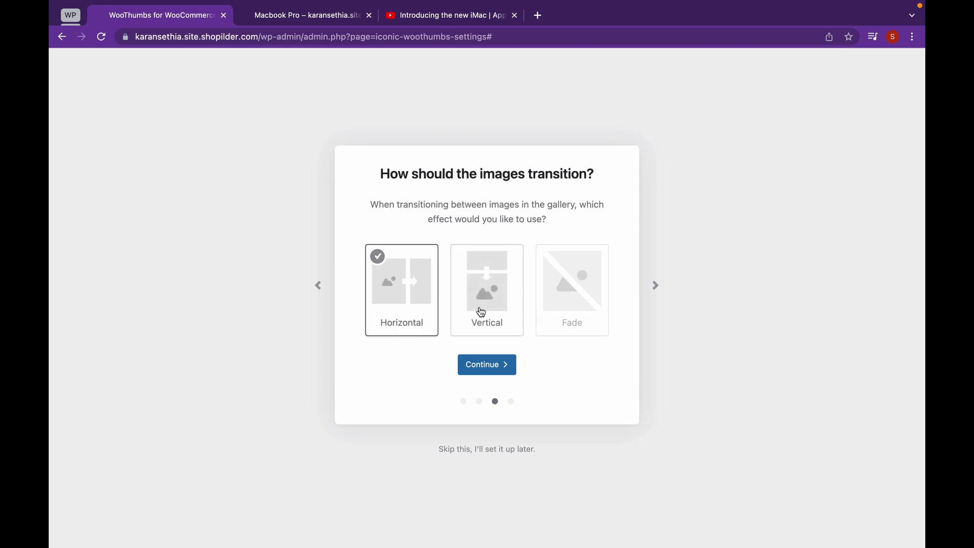
Step: Choose the Fade image transition, then finish the WooThumbs setup wizard and save its settings
left_click(570, 311)
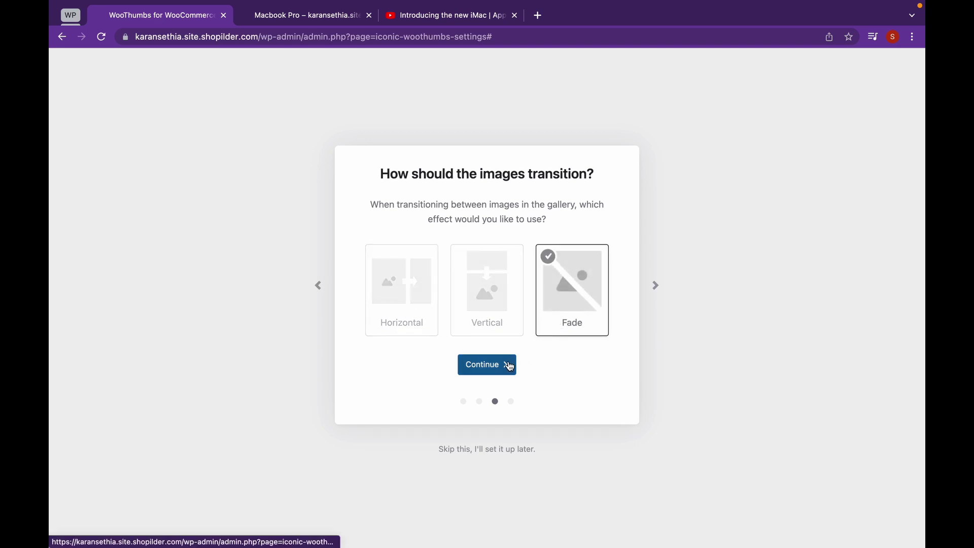
left_click(509, 365)
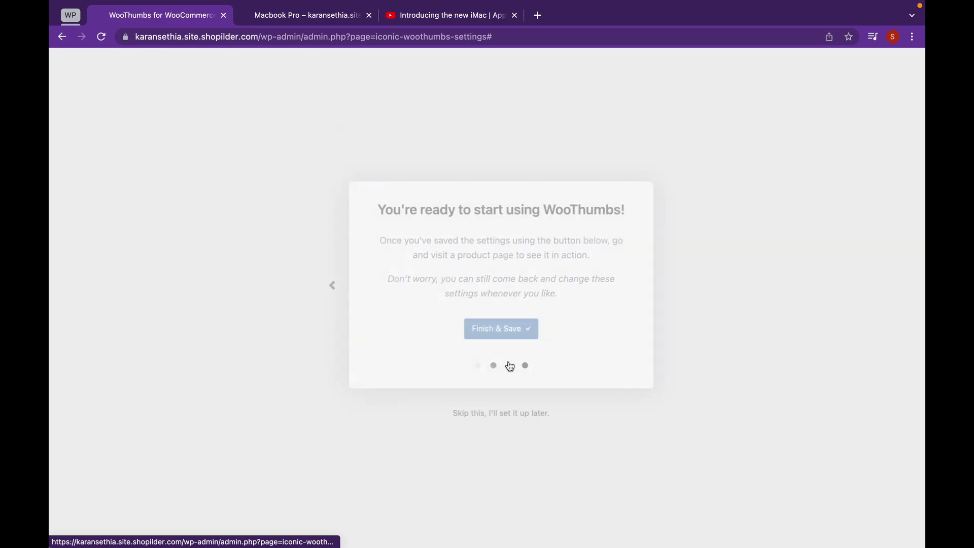
left_click(510, 331)
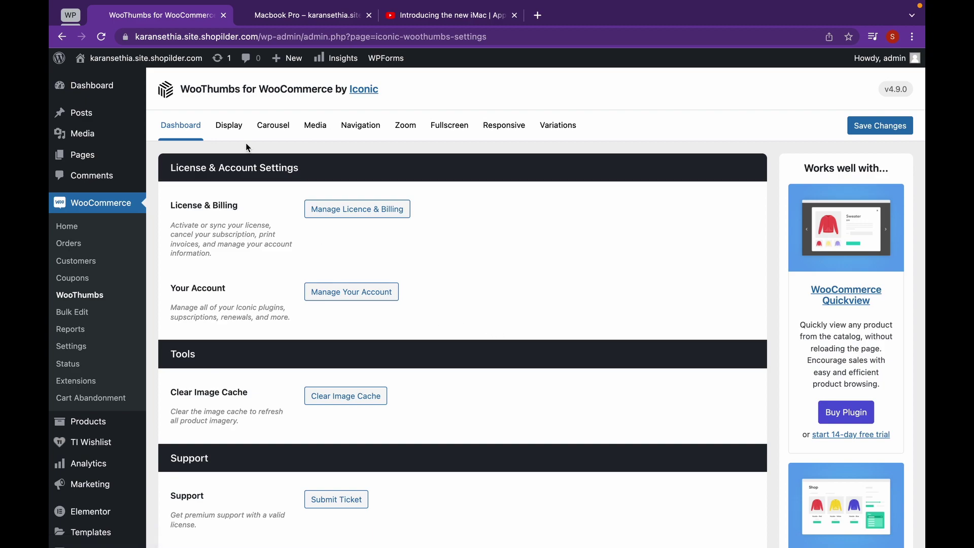
Step: Look through the WooThumbs Display settings and the transition mode options in the Carousel settings
left_click(232, 129)
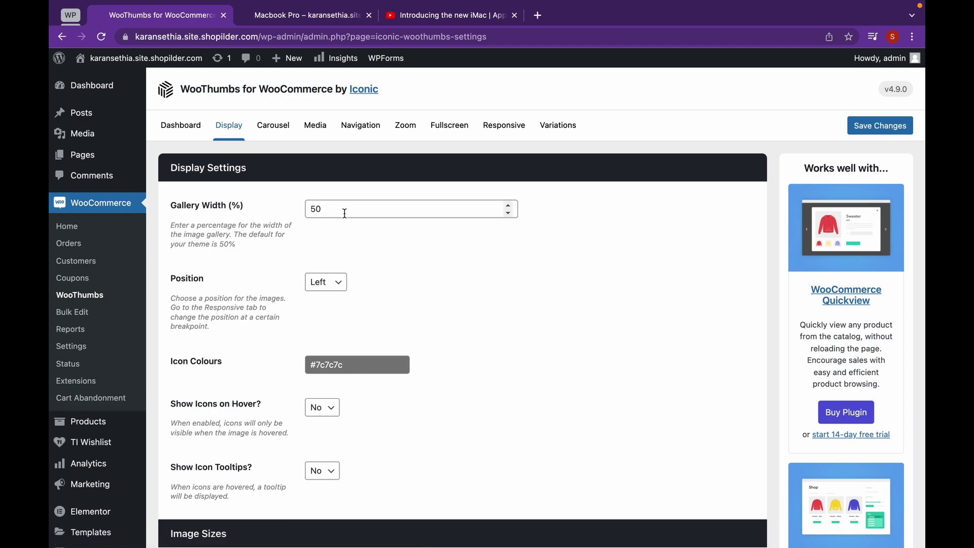
scroll(343, 212, "down", 5)
left_click(279, 131)
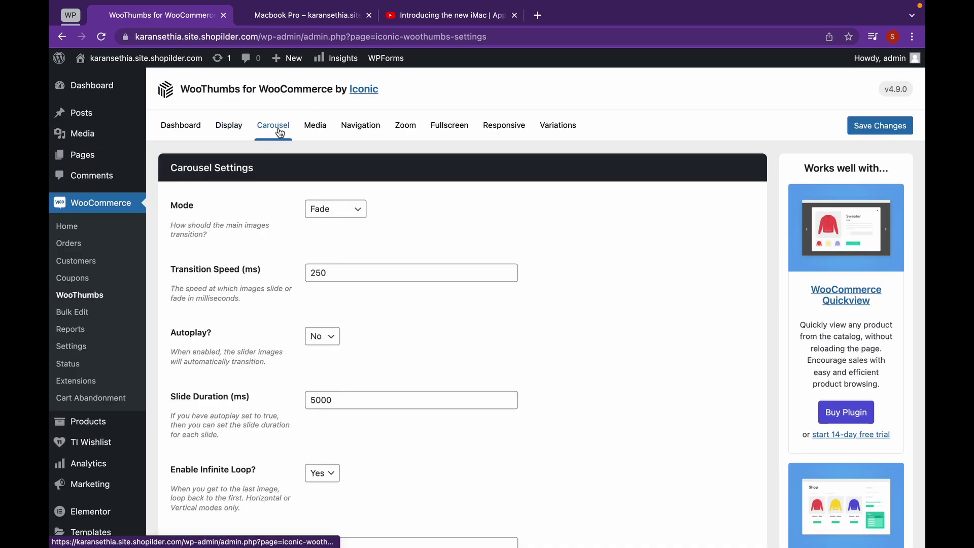
scroll(512, 211, "down", 1)
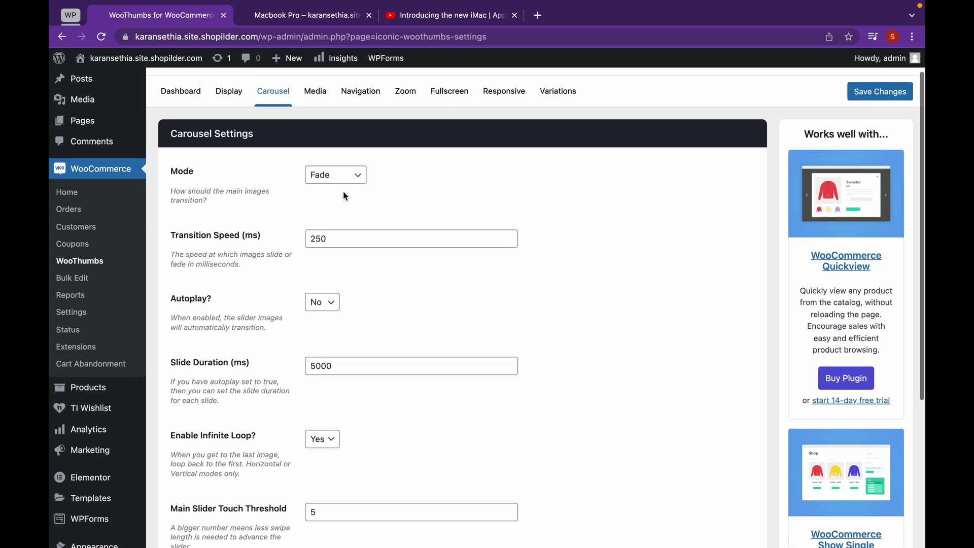
left_click(350, 180)
left_click(352, 176)
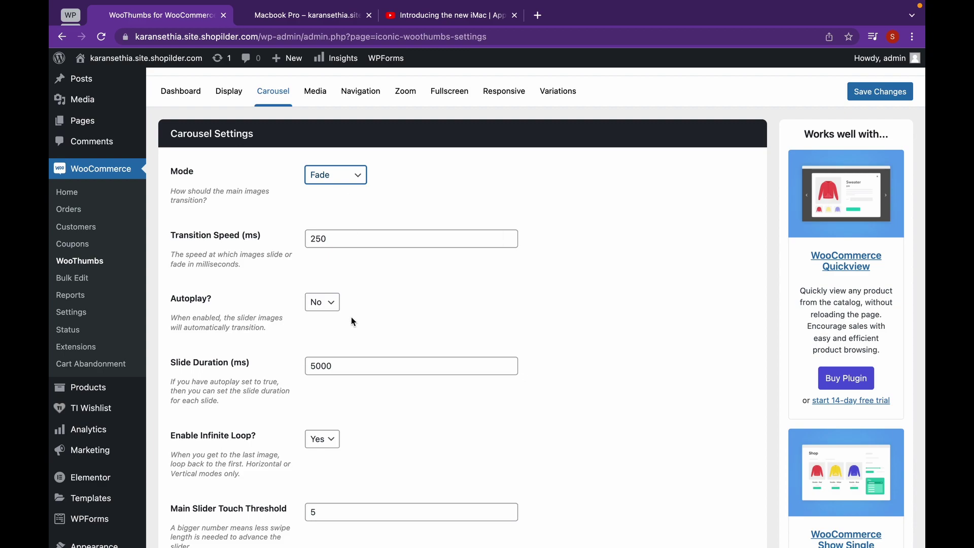
Step: Set the carousel's slide duration to 500 ms, switch its Autoplay to Yes and save the settings
left_click(339, 369)
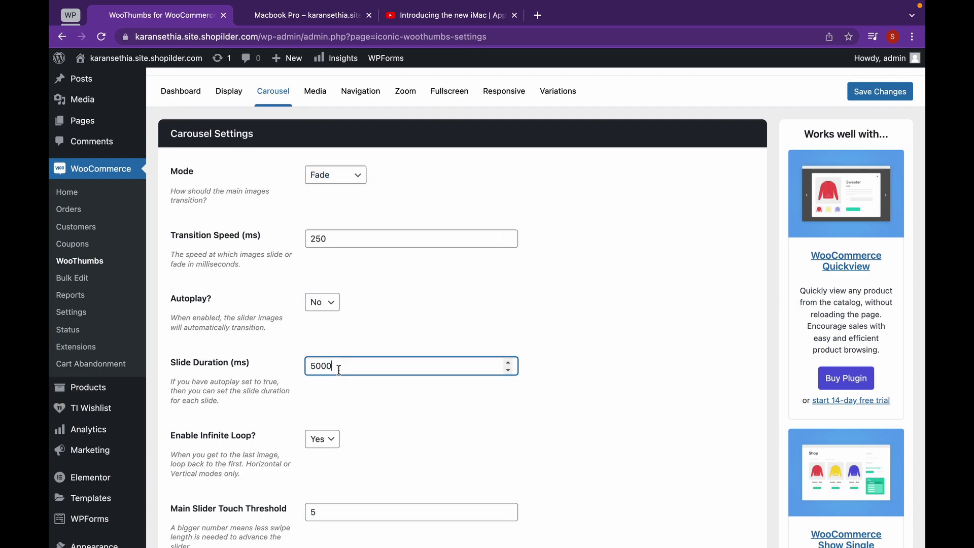
key("BackSpace")
left_click(336, 303)
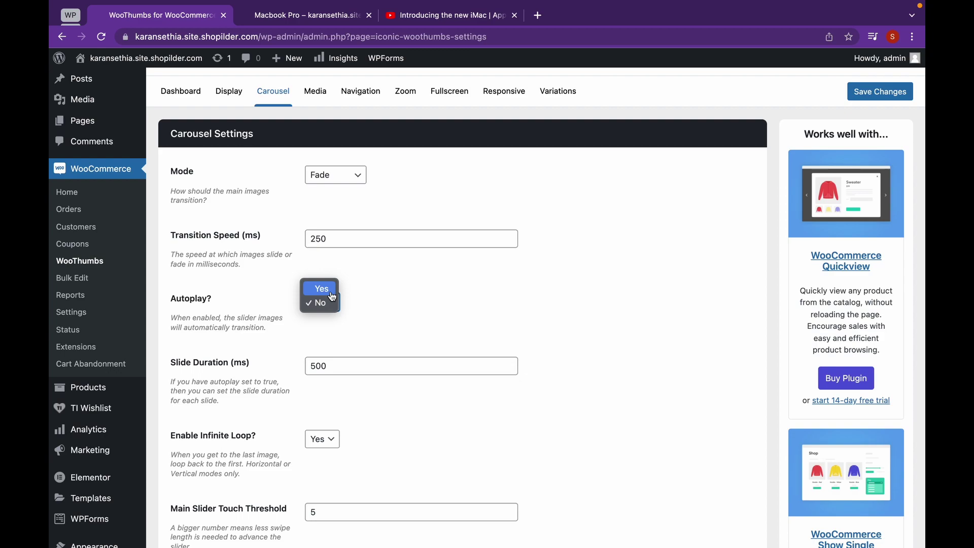
left_click(333, 294)
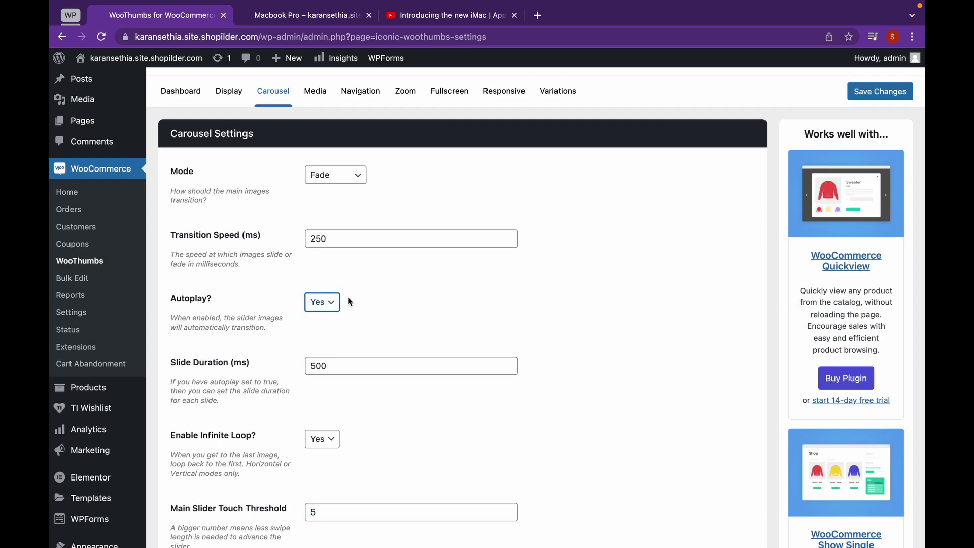
scroll(408, 312, "down", 2)
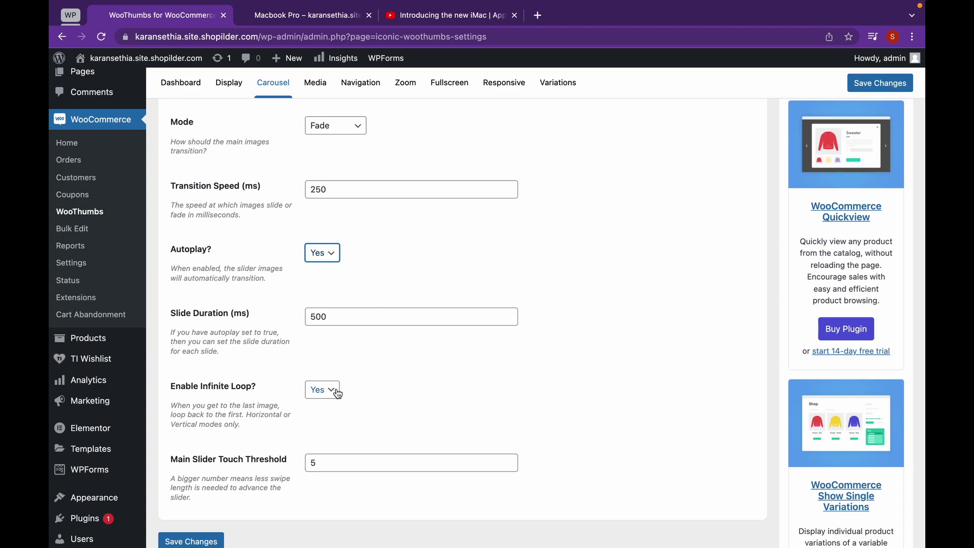
scroll(395, 357, "up", 3)
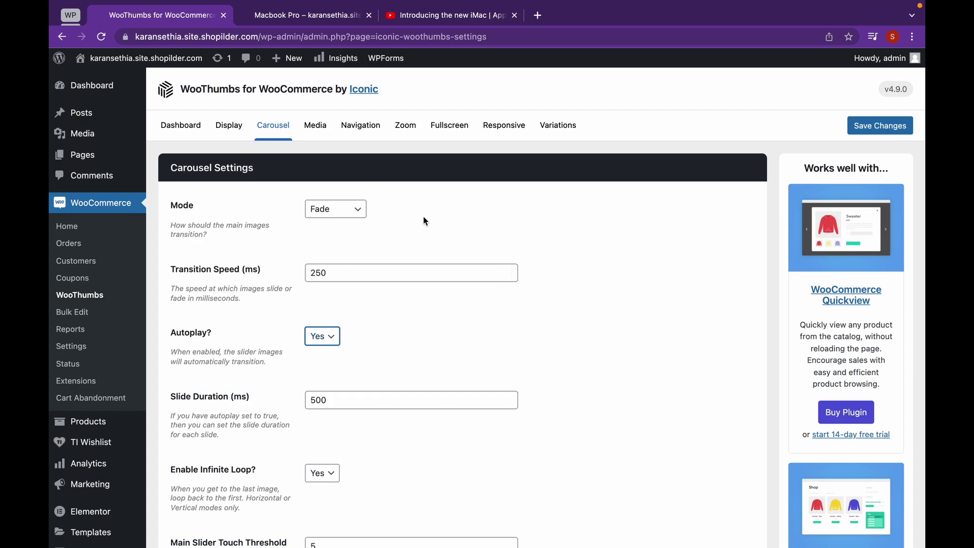
left_click(873, 128)
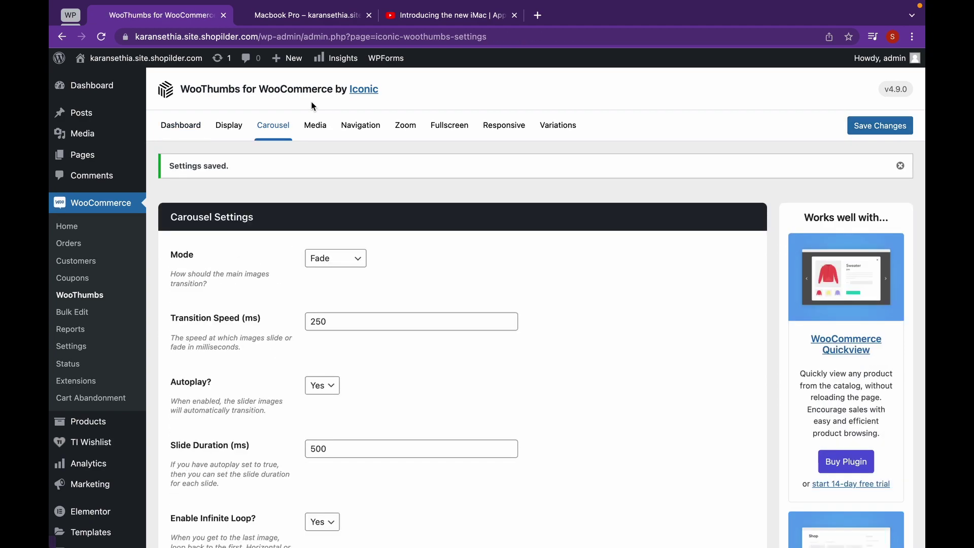
Step: In the WooThumbs Media settings, set MP4 Autoplay to Yes and keep Lazyload MP4 videos at No
left_click(312, 128)
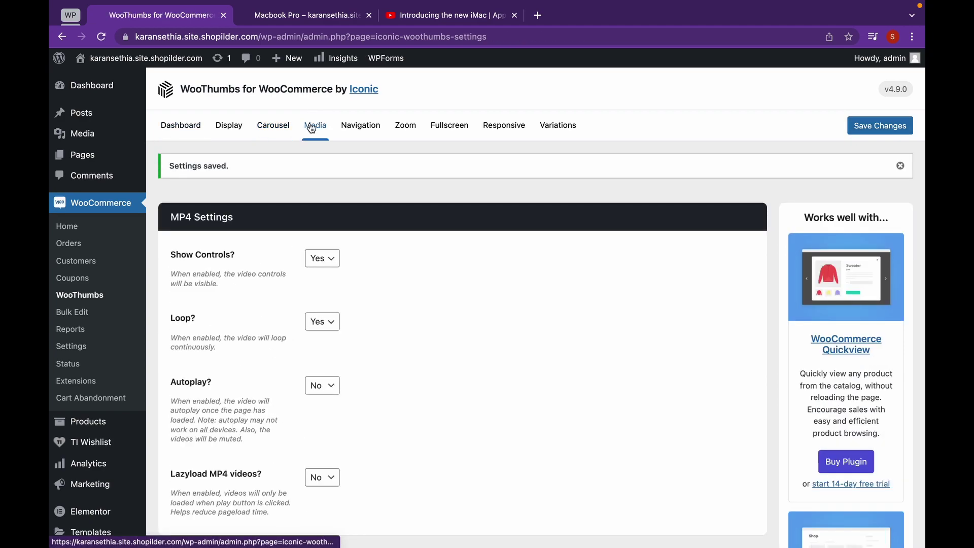
scroll(438, 247, "down", 1)
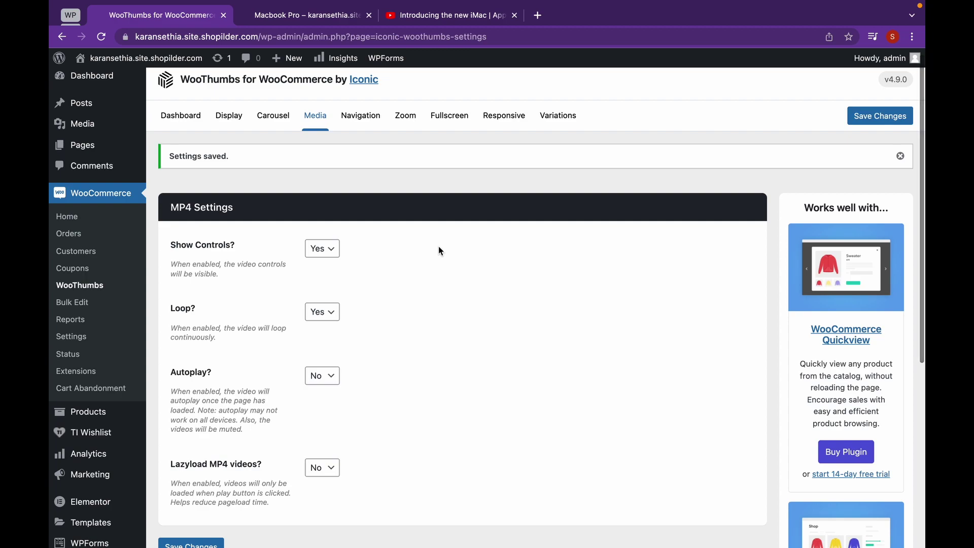
left_click(332, 379)
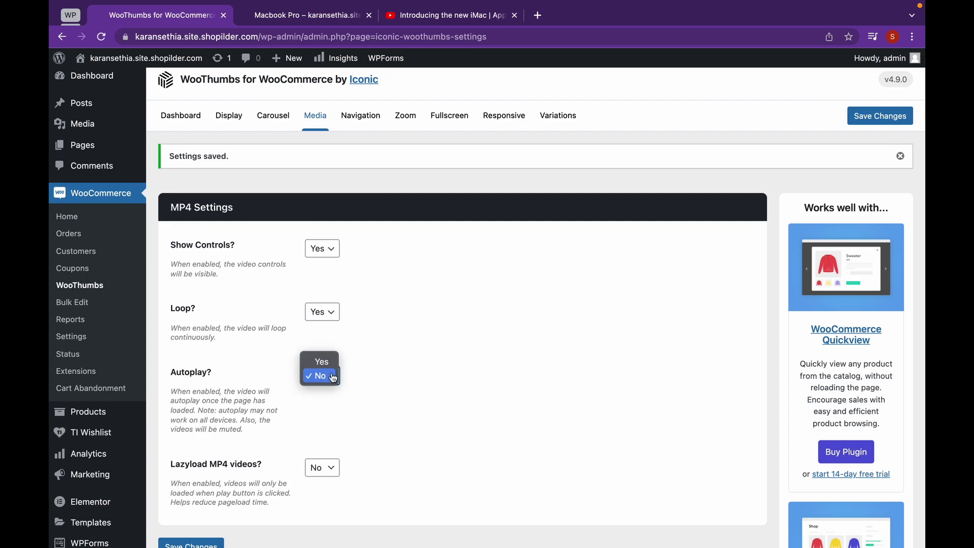
left_click(321, 362)
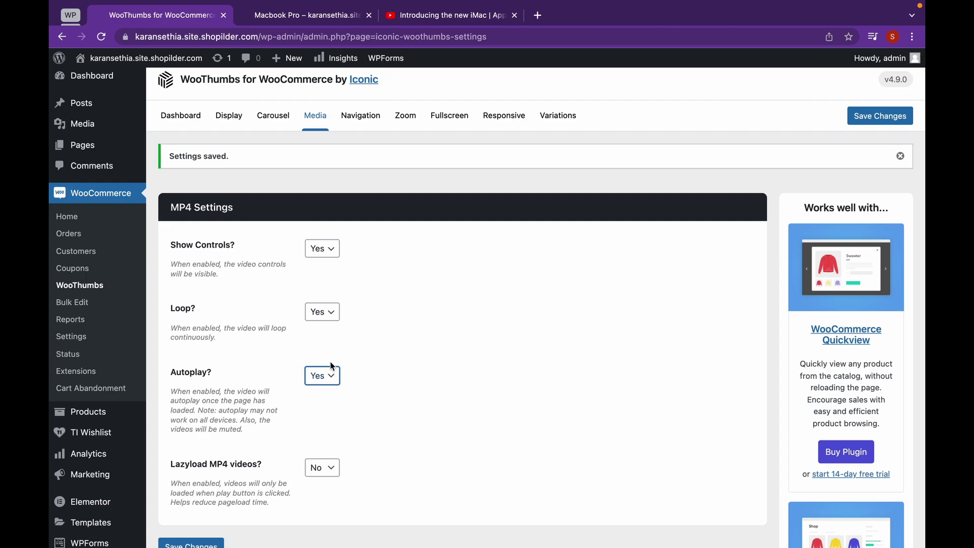
scroll(419, 428, "down", 1)
scroll(419, 427, "down", 3)
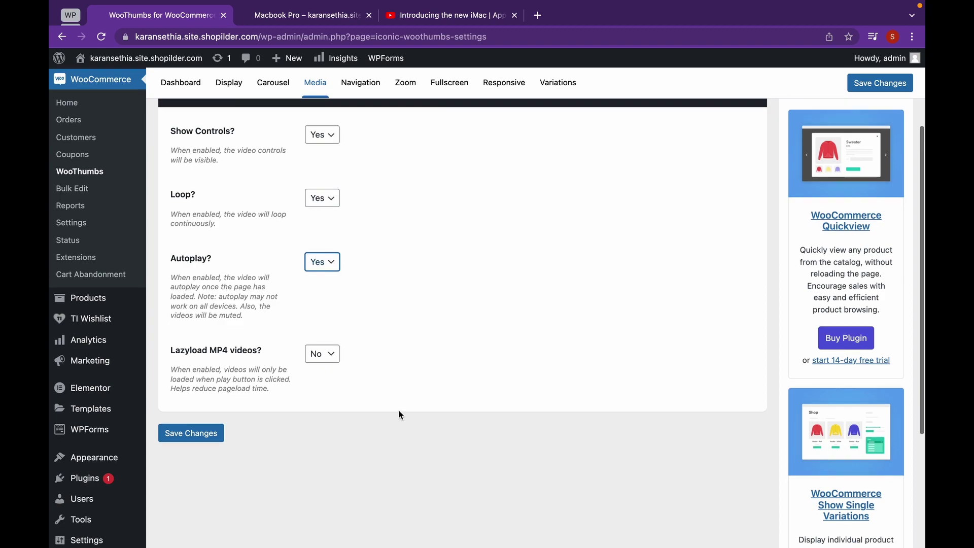
left_click(337, 358)
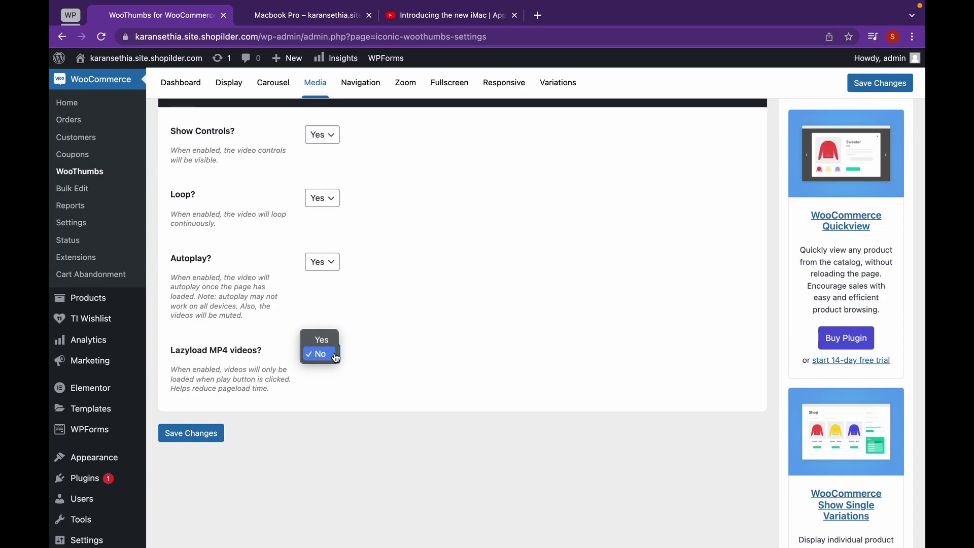
left_click(359, 349)
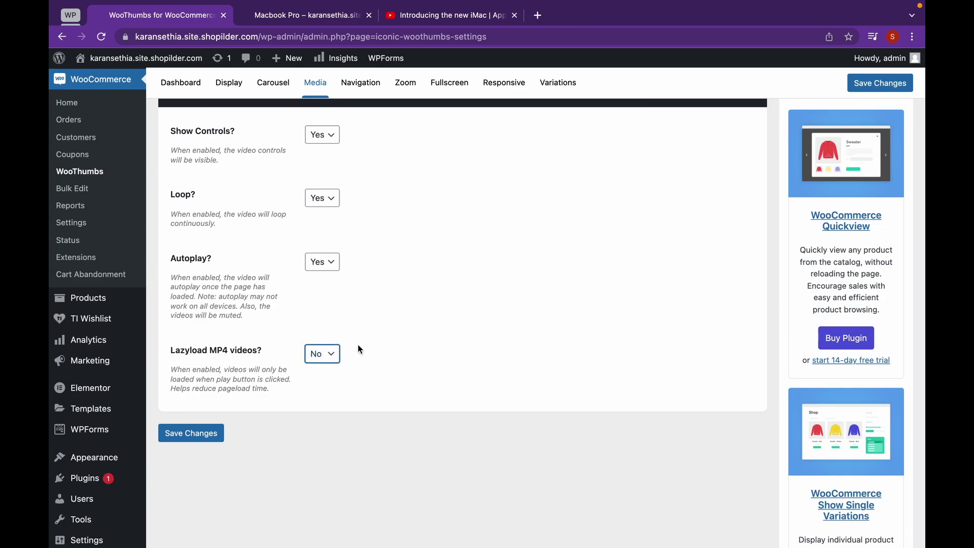
scroll(285, 253, "up", 1)
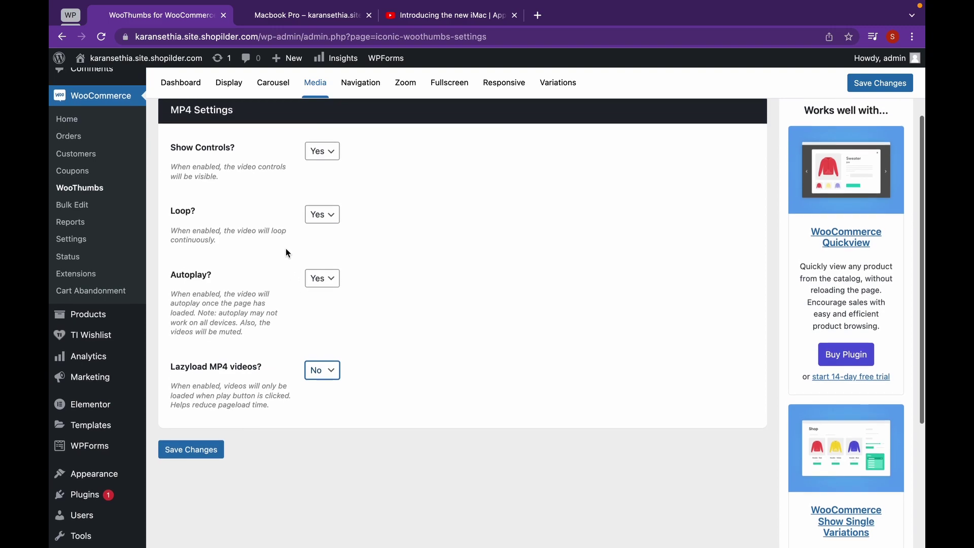
Step: Reload the Macbook Pro product page, close the survey pop-up and watch the gallery's automatic slide changes
left_click(307, 15)
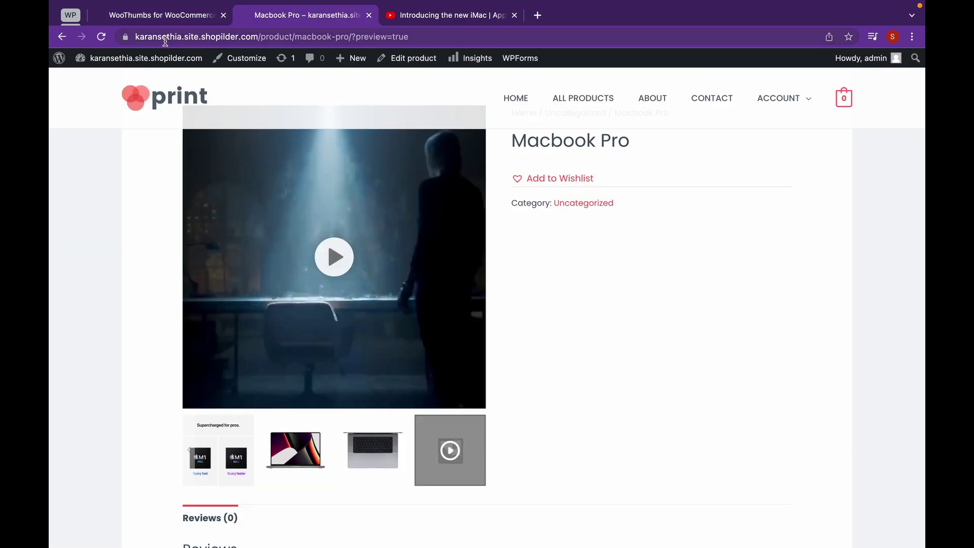
key("super+r")
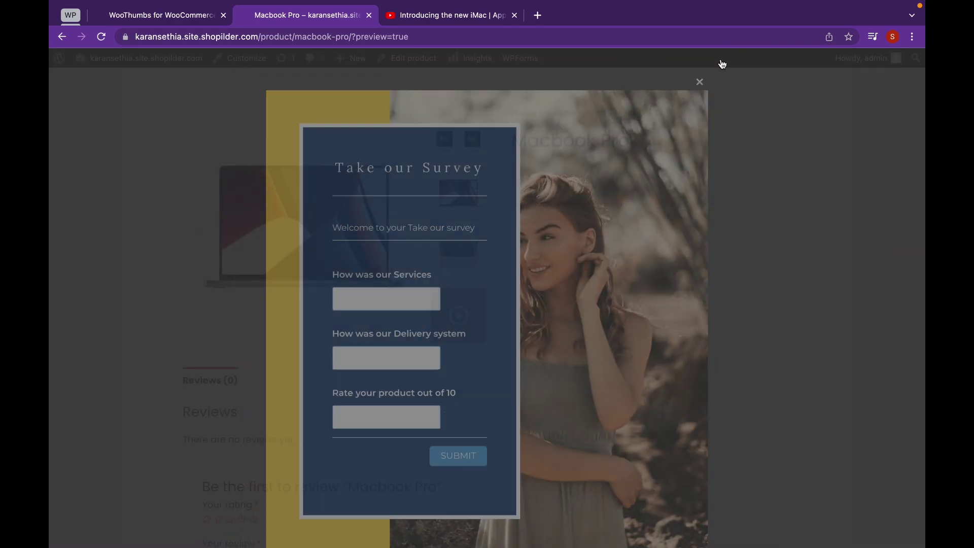
left_click(722, 74)
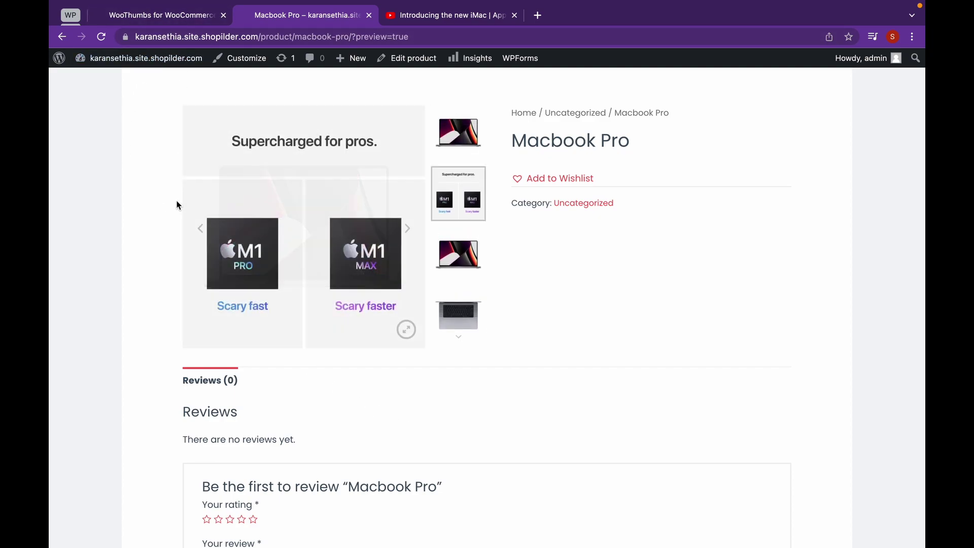
left_click(105, 33)
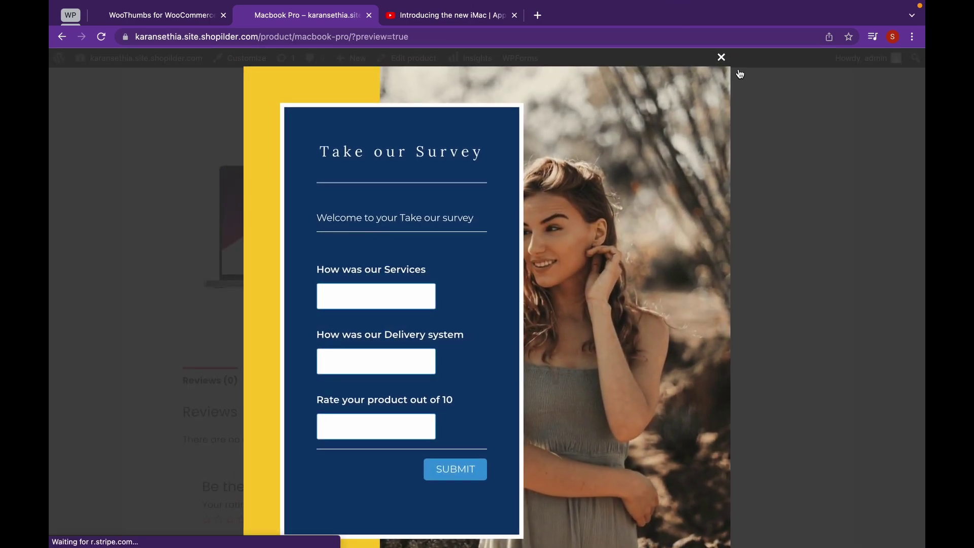
left_click(721, 58)
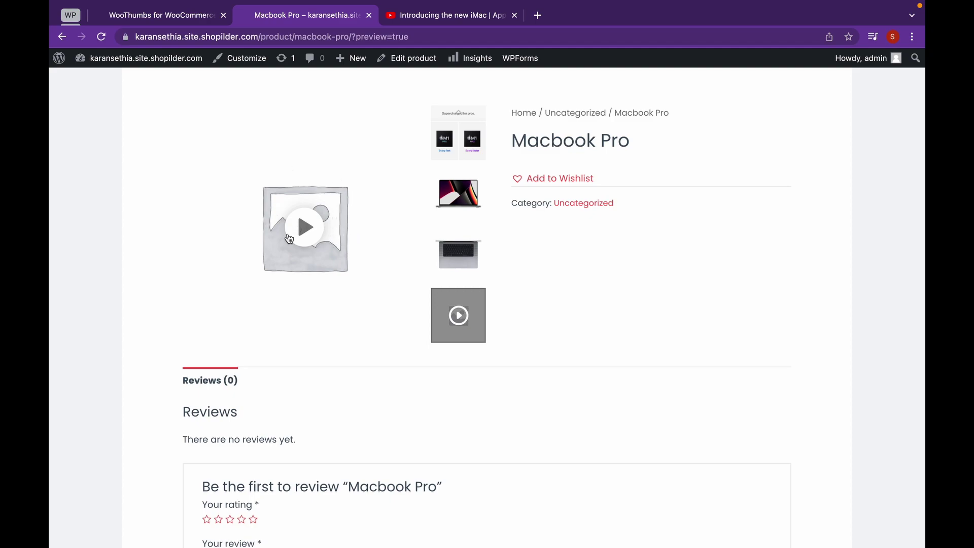
Step: Return to the WooThumbs Carousel settings, set the slide duration to 5000 ms and save the changes
left_click(164, 19)
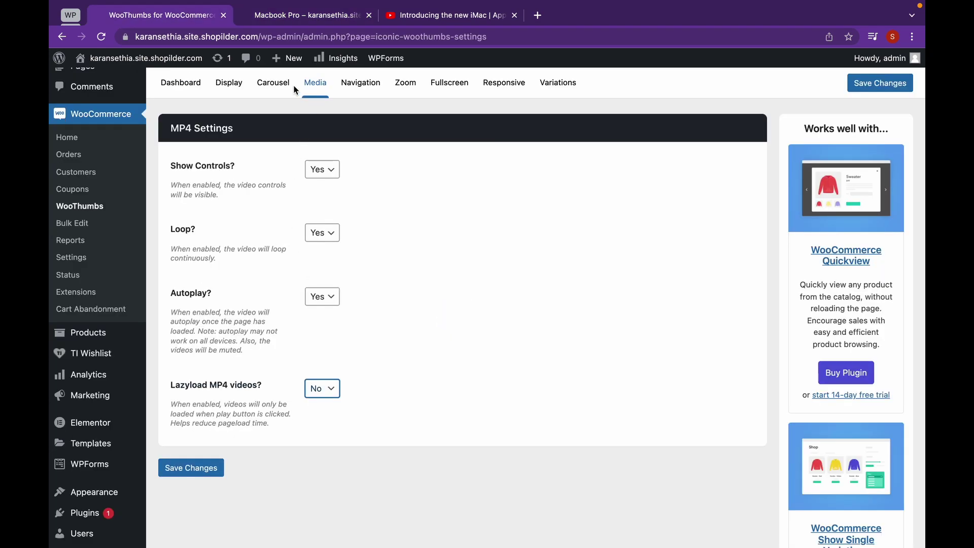
left_click(273, 81)
left_click(342, 361)
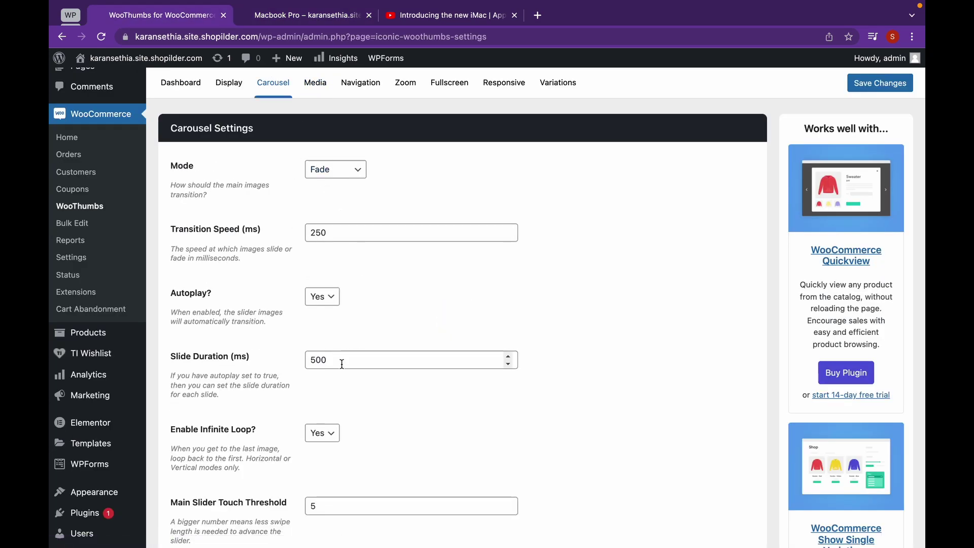
type("0")
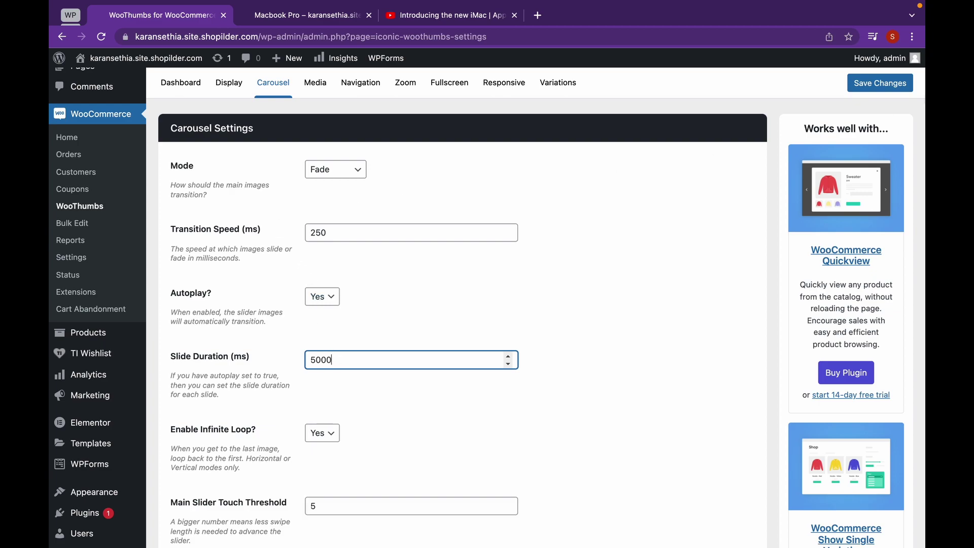
left_click(909, 85)
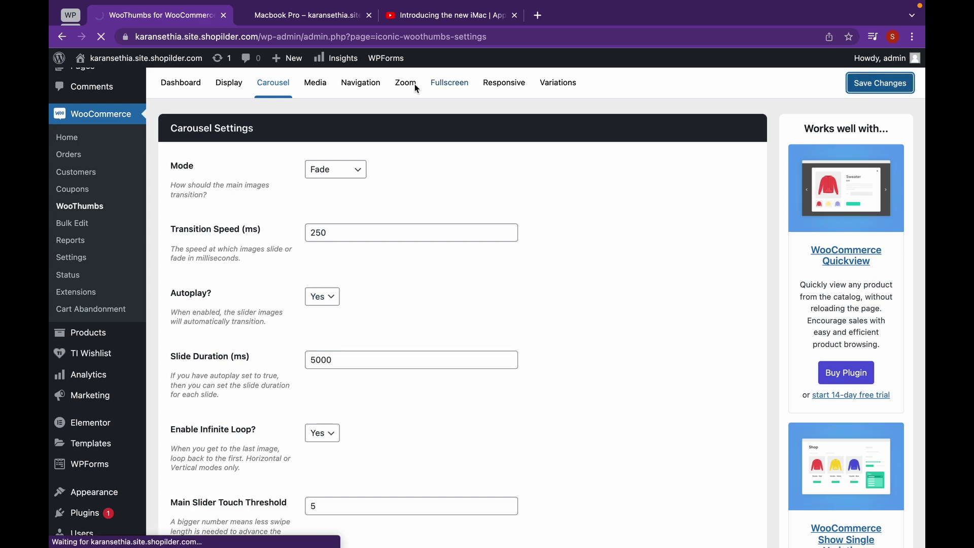
Step: Reload the Macbook Pro page and close the survey pop-up to check the gallery with the 5000 ms slide duration
left_click(261, 19)
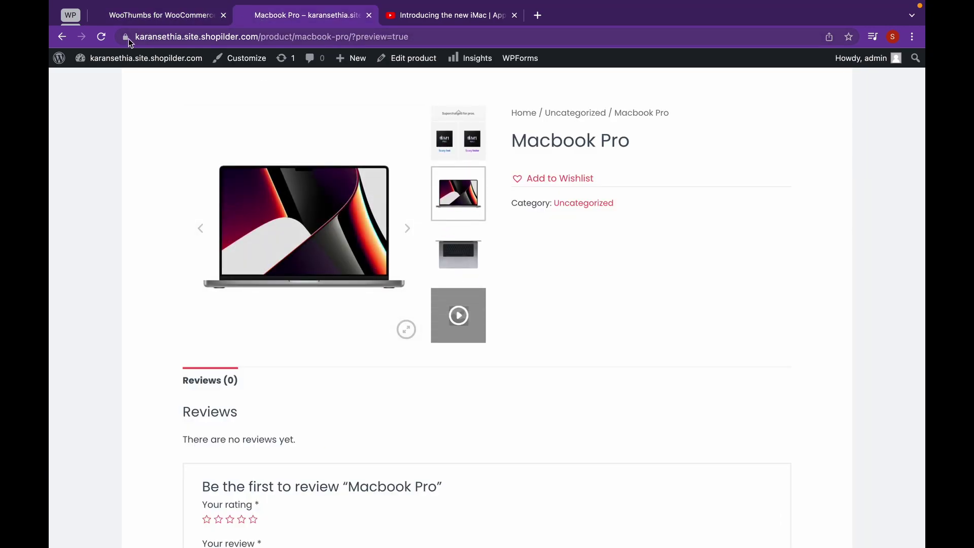
left_click(101, 37)
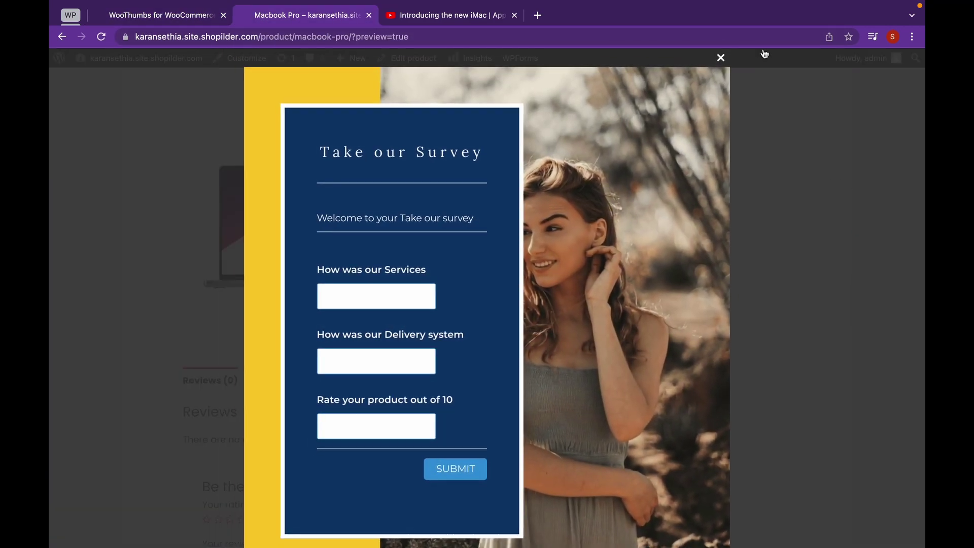
left_click(721, 58)
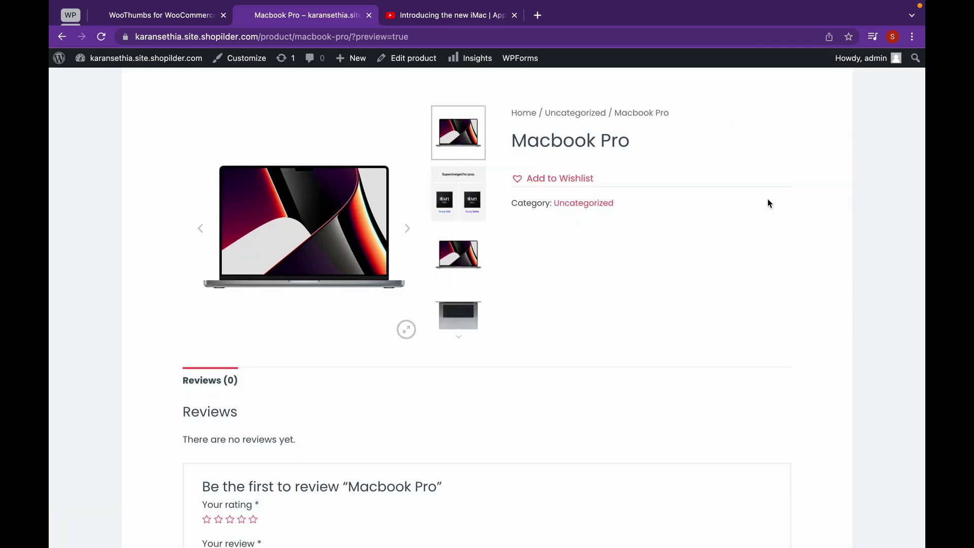